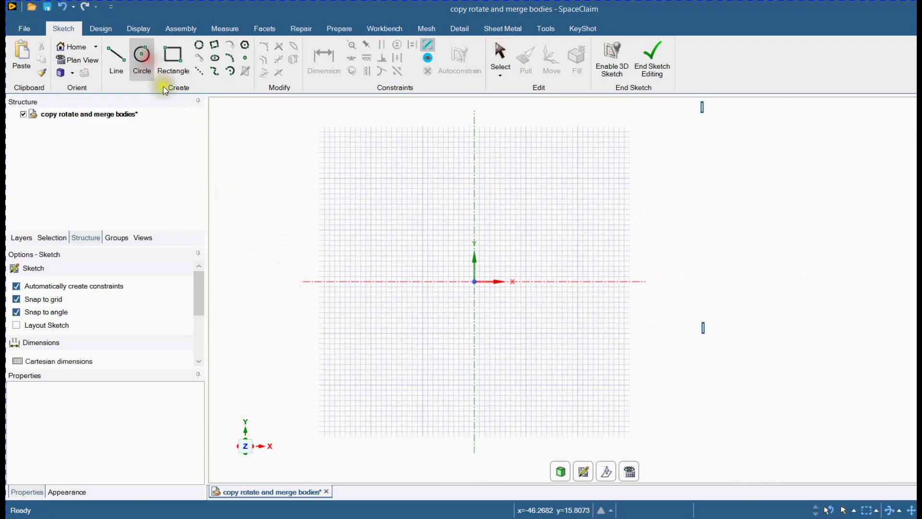
Step: Sketch two concentric circles centred on the origin with diameters of 50 mm and 30 mm
{"action": "left_click", "coordinate": [474, 282]}
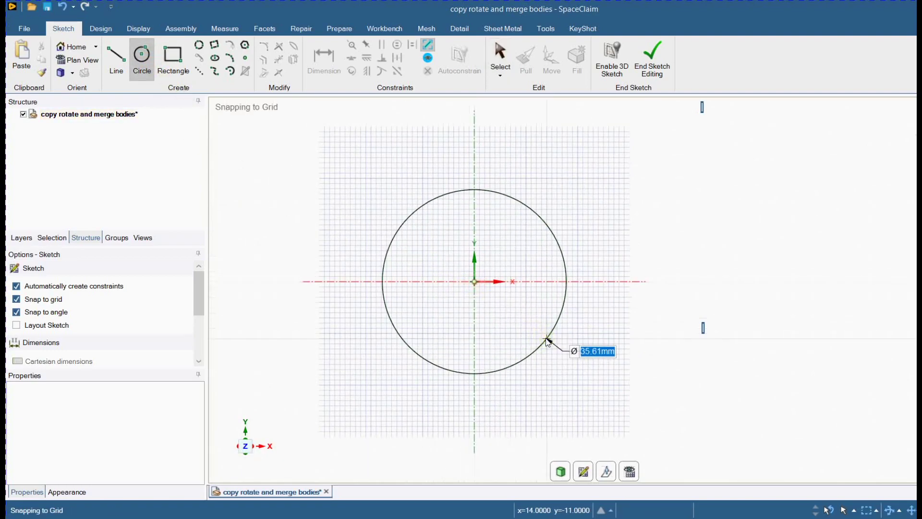
{"action": "type", "text": "50"}
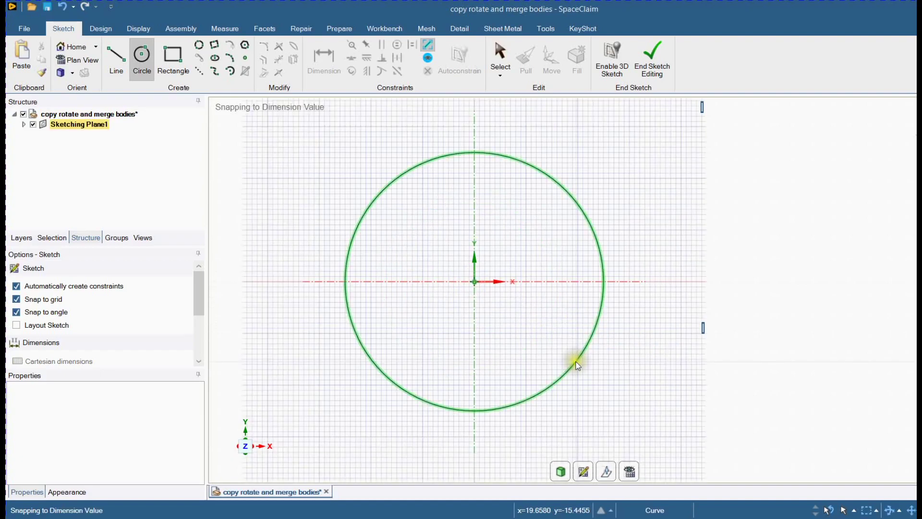
{"action": "key", "text": "Return"}
{"action": "left_click", "coordinate": [475, 282]}
{"action": "type", "text": "30"}
{"action": "key", "text": "Return"}
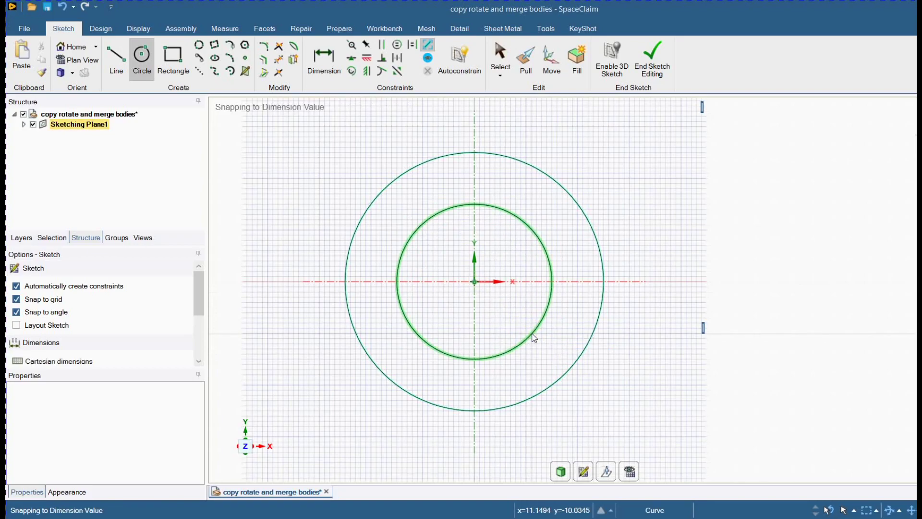
Step: Finish the sketch and pull the ring-shaped face between the two circles up 30 mm into a solid
{"action": "left_click", "coordinate": [652, 69]}
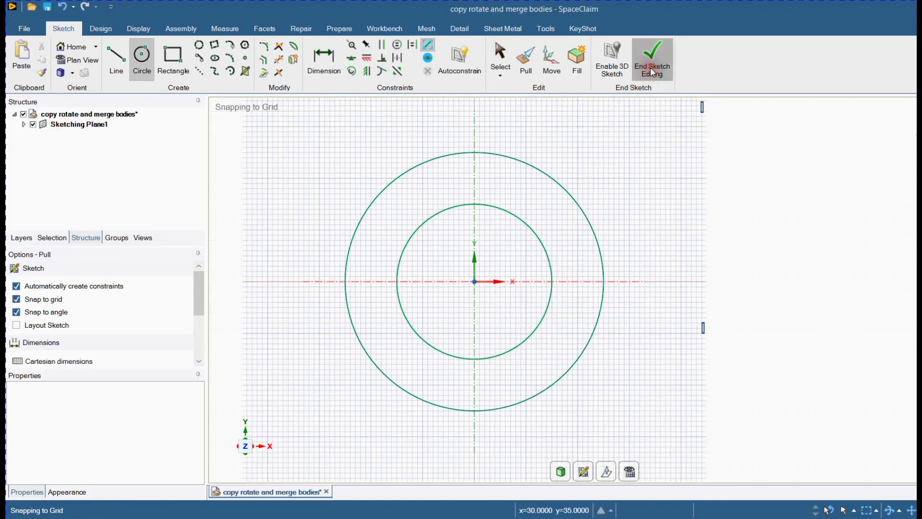
{"action": "left_click", "coordinate": [539, 201]}
{"action": "middle_click_drag", "start_coordinate": [506, 263], "coordinate": [508, 175]}
{"action": "left_click_drag", "start_coordinate": [448, 189], "coordinate": [441, 123]}
{"action": "type", "text": "30"}
{"action": "key", "text": "Return"}
{"action": "middle_click_drag", "start_coordinate": [408, 245], "coordinate": [403, 308]}
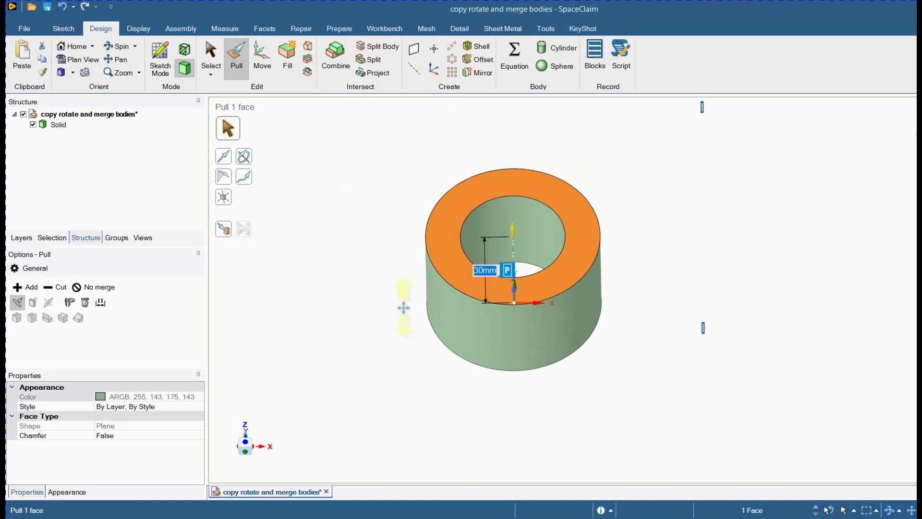
{"action": "key", "text": "Escape"}
{"action": "key", "text": "s"}
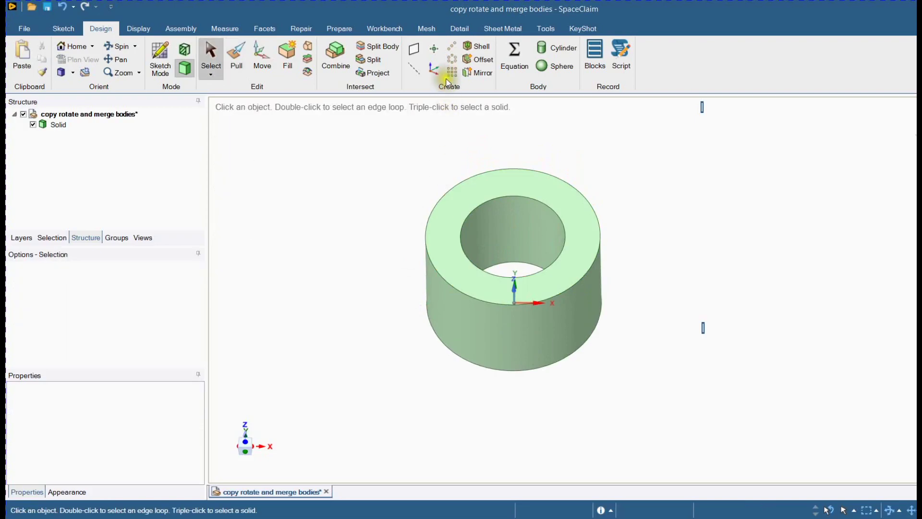
Step: Create the three principal reference planes through the origin
{"action": "left_click", "coordinate": [413, 49]}
{"action": "middle_click_drag", "start_coordinate": [509, 254], "coordinate": [523, 306]}
{"action": "left_click", "coordinate": [520, 261]}
{"action": "middle_click_drag", "start_coordinate": [427, 267], "coordinate": [371, 230]}
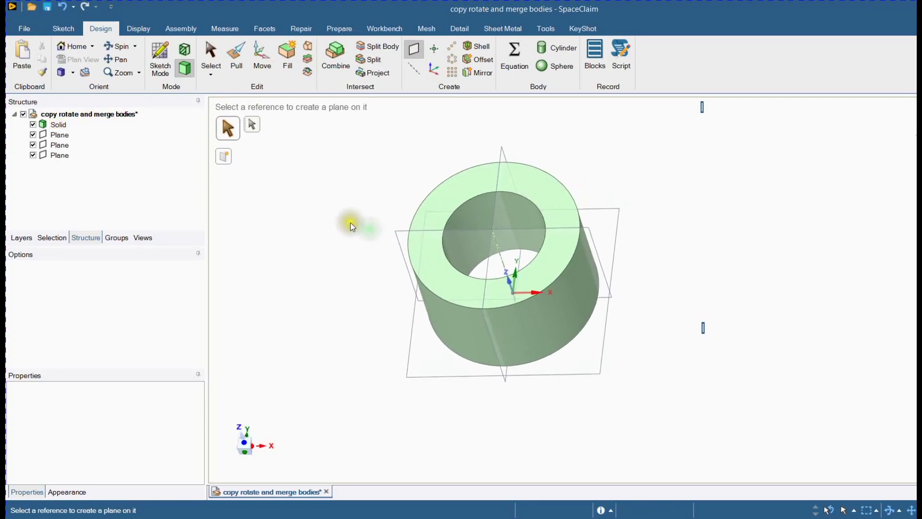
{"action": "key", "text": "Escape"}
Step: Delete the XY reference plane lying at the base of the ring, perpendicular to its axis
{"action": "left_click", "coordinate": [62, 159]}
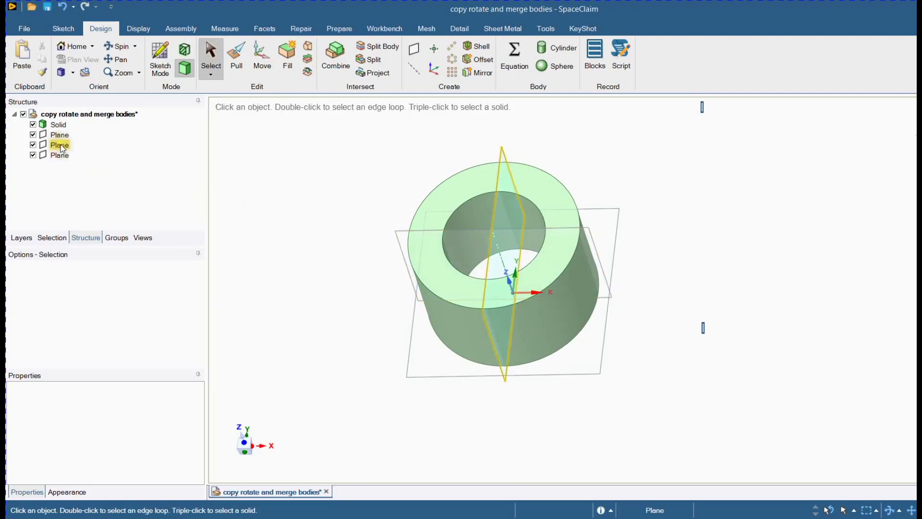
{"action": "left_click", "coordinate": [60, 137]}
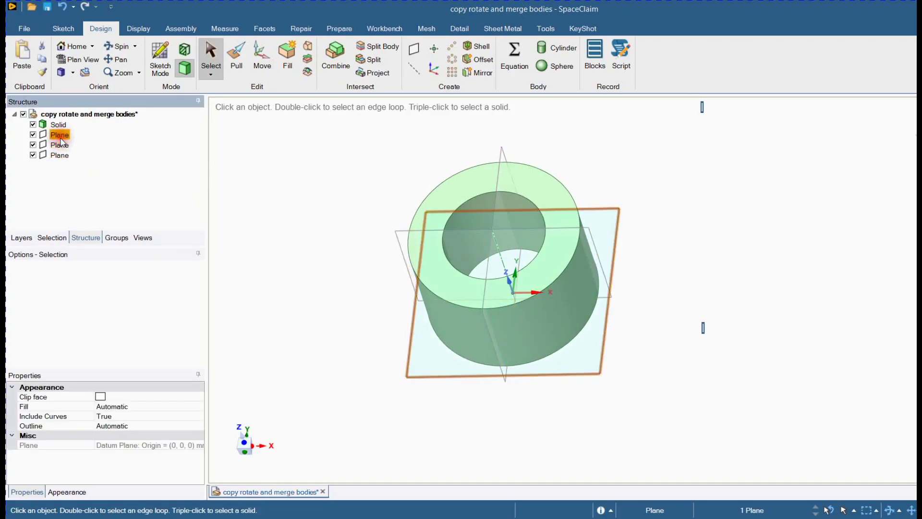
{"action": "key", "text": "Delete"}
Step: Rotate the YZ reference plane 300° about the ring's central Z axis with the Move tool
{"action": "middle_click_drag", "start_coordinate": [410, 265], "coordinate": [428, 295]}
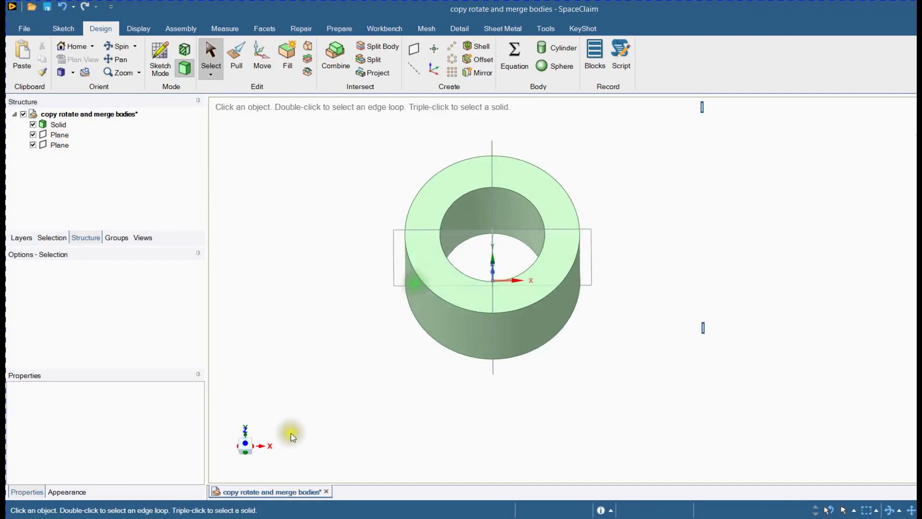
{"action": "left_click", "coordinate": [248, 438]}
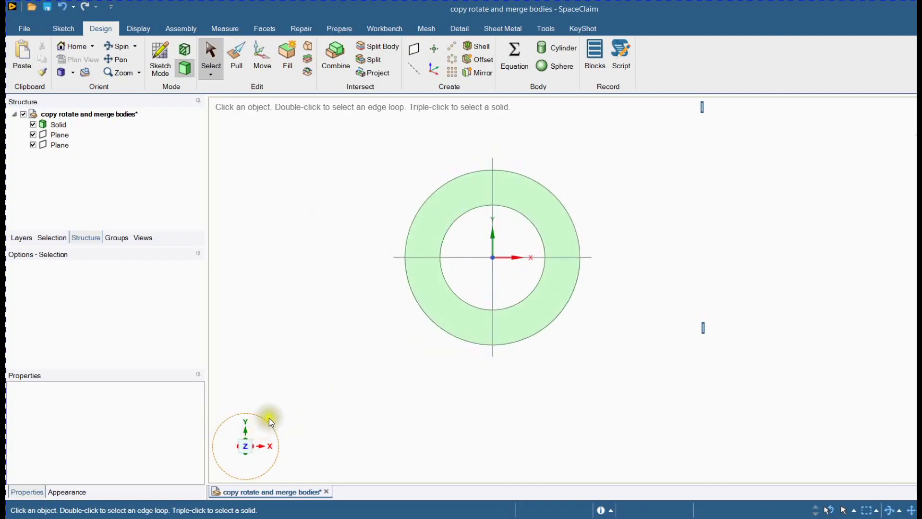
{"action": "left_click", "coordinate": [491, 287]}
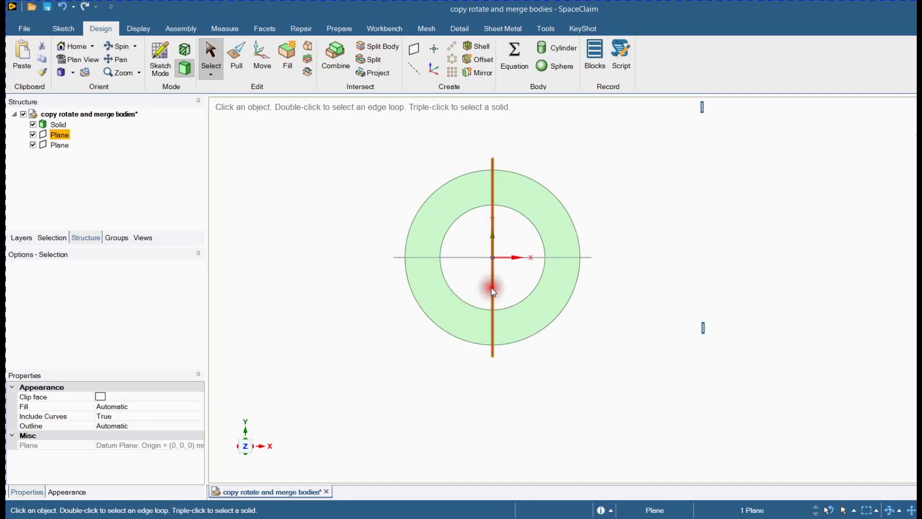
{"action": "key", "text": "m"}
{"action": "left_click_drag", "start_coordinate": [528, 248], "coordinate": [538, 266]}
{"action": "type", "text": "300"}
{"action": "key", "text": "Return"}
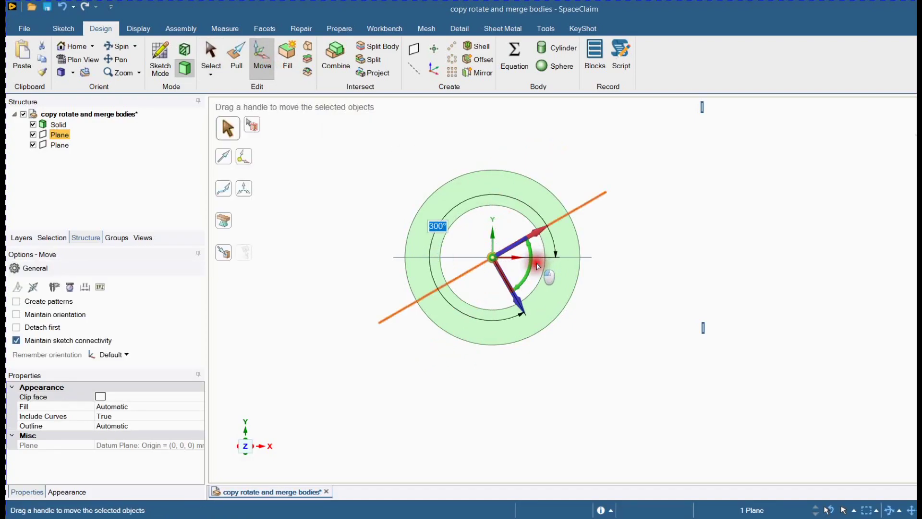
{"action": "left_click", "coordinate": [368, 265]}
{"action": "left_click", "coordinate": [377, 257]}
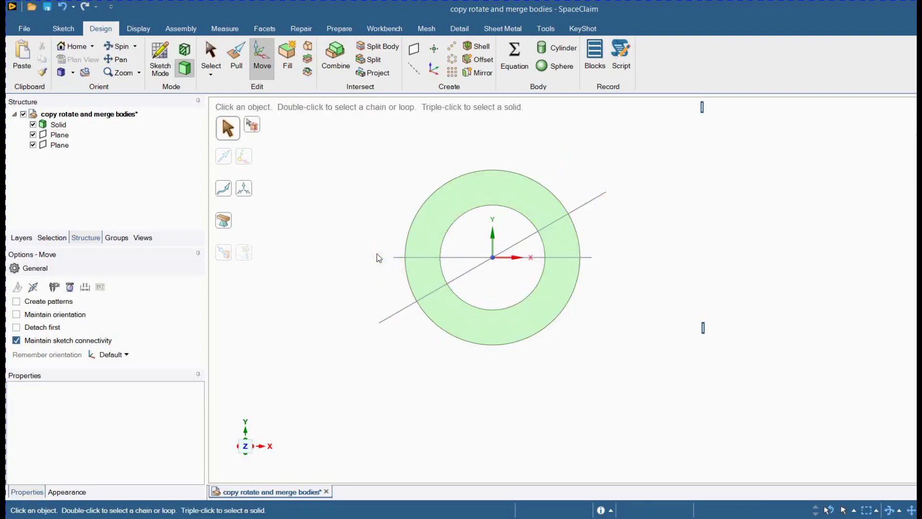
Step: Split the ring body using the rotated plane and the XZ plane as cutters
{"action": "left_click", "coordinate": [378, 46]}
{"action": "left_click", "coordinate": [464, 195]}
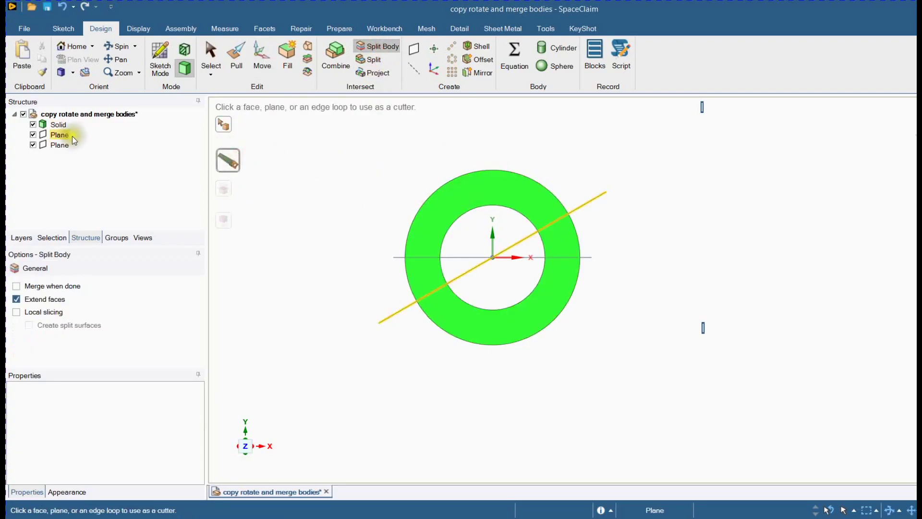
{"action": "left_click", "coordinate": [60, 135]}
{"action": "left_click", "coordinate": [61, 156]}
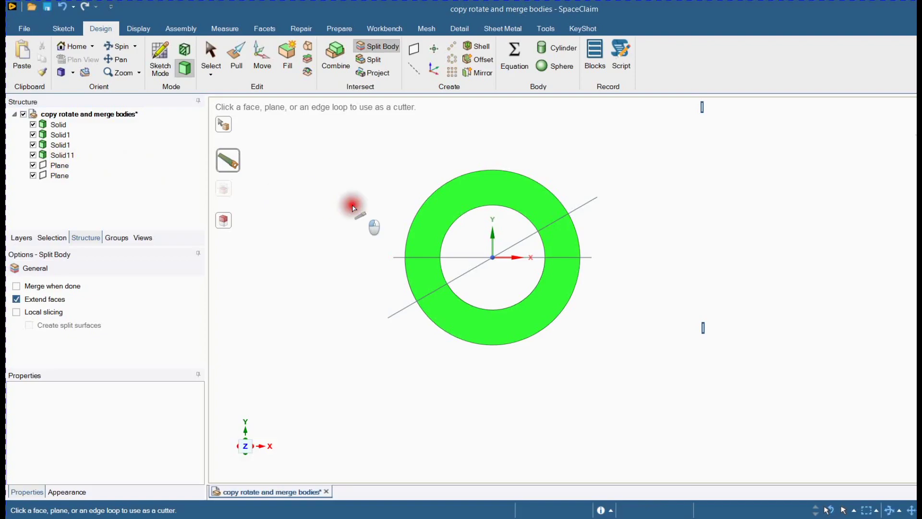
{"action": "left_click", "coordinate": [353, 205]}
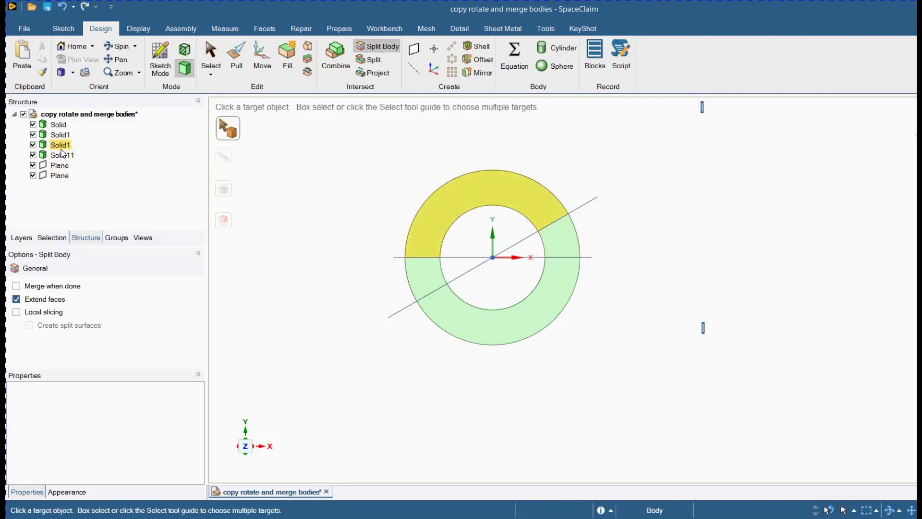
Step: Merge the three ring pieces other than the small segment between the planes on the +X side into one body
{"action": "left_click", "coordinate": [329, 61]}
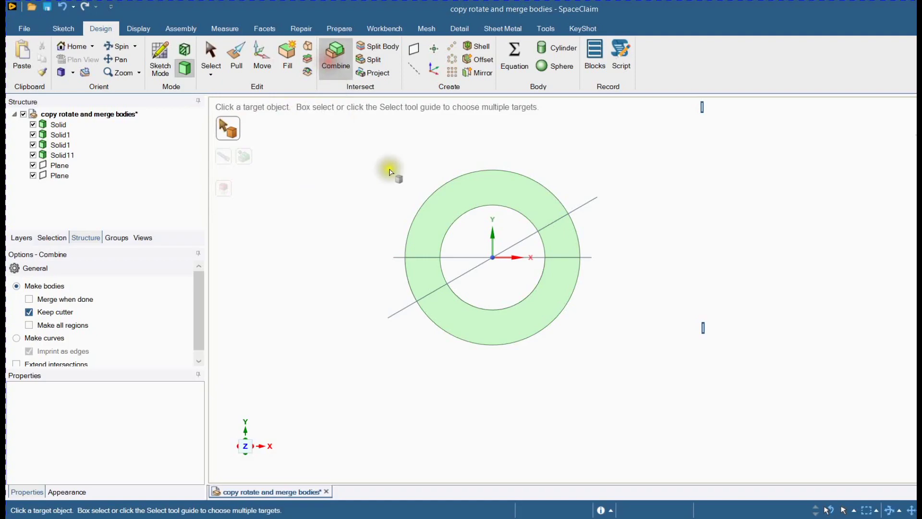
{"action": "left_click", "coordinate": [452, 219]}
{"action": "left_click", "coordinate": [252, 160]}
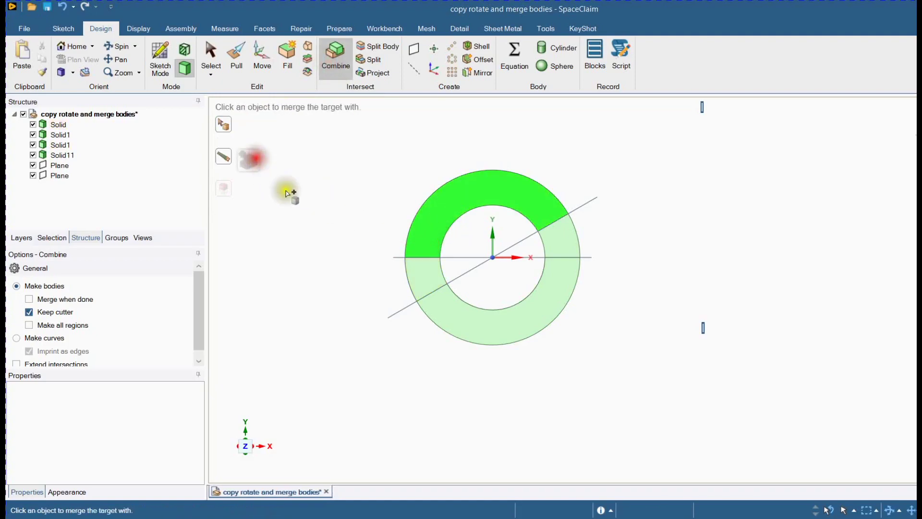
{"action": "left_click", "coordinate": [425, 276]}
{"action": "left_click", "coordinate": [463, 318]}
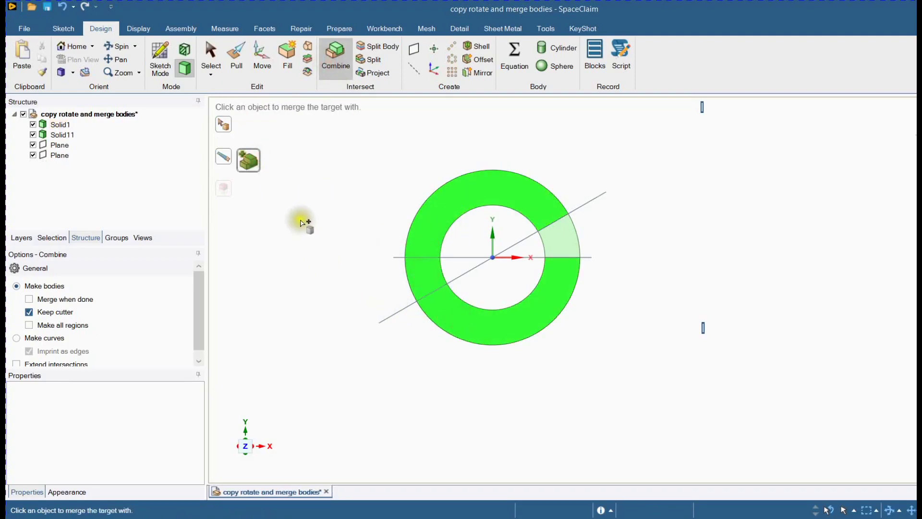
{"action": "left_click", "coordinate": [321, 213]}
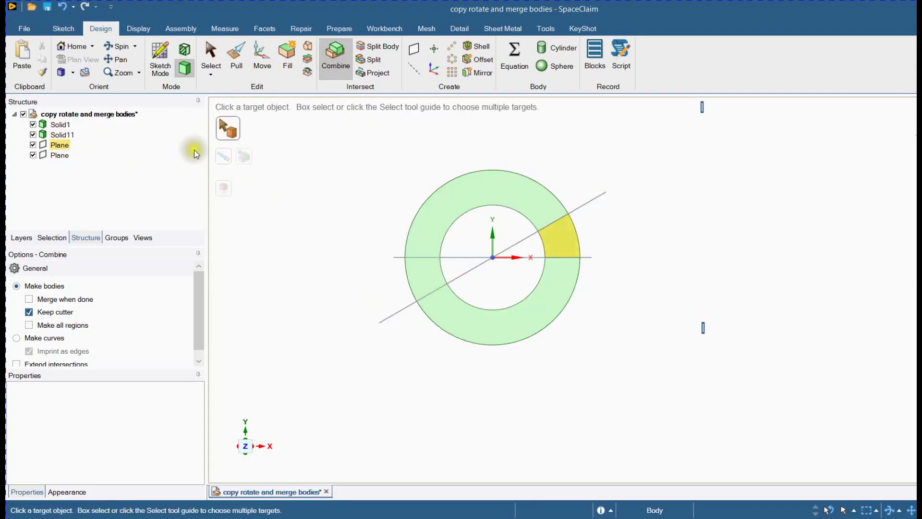
Step: Delete the two remaining reference planes
{"action": "key", "text": "Escape"}
{"action": "left_click", "coordinate": [65, 155]}
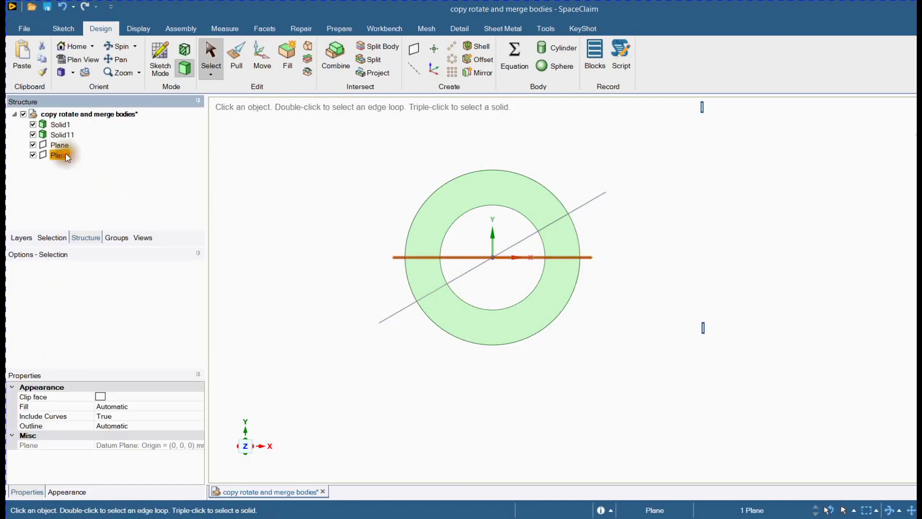
{"action": "left_click", "coordinate": [64, 146], "text": "ctrl"}
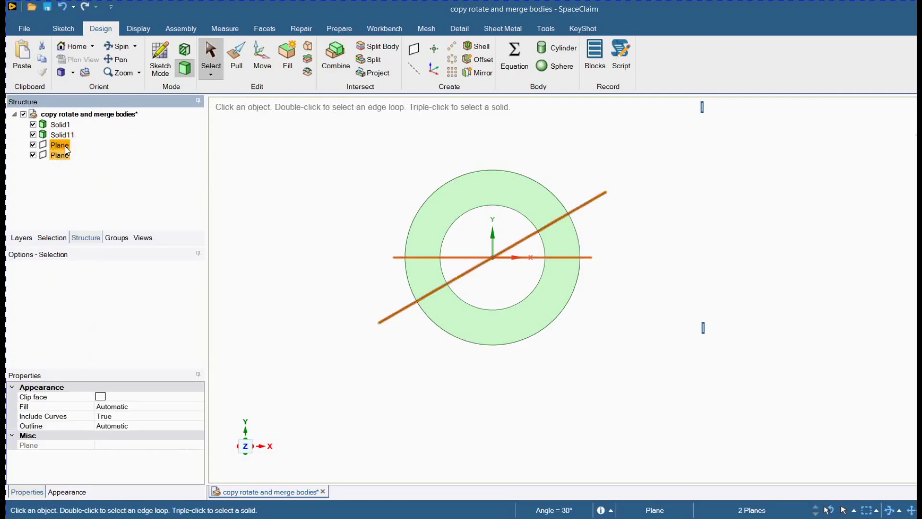
{"action": "key", "text": "Delete"}
Step: Rename the small wedge-shaped body "ring segment"
{"action": "left_click", "coordinate": [62, 137]}
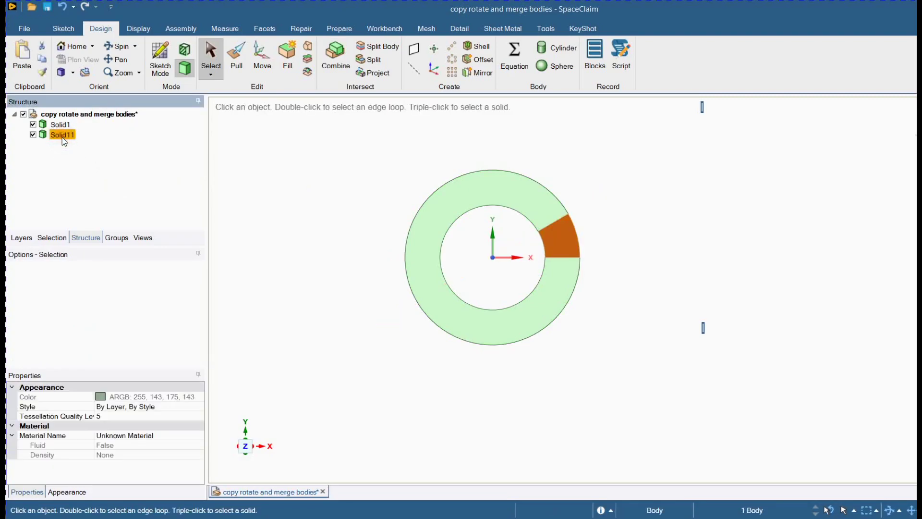
{"action": "left_click", "coordinate": [62, 137]}
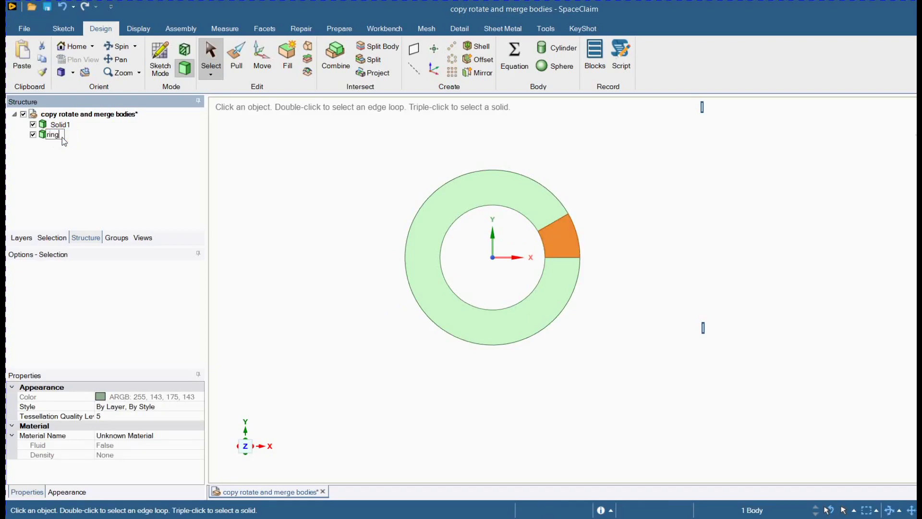
{"action": "type", "text": "ring segment"}
{"action": "key", "text": "Return"}
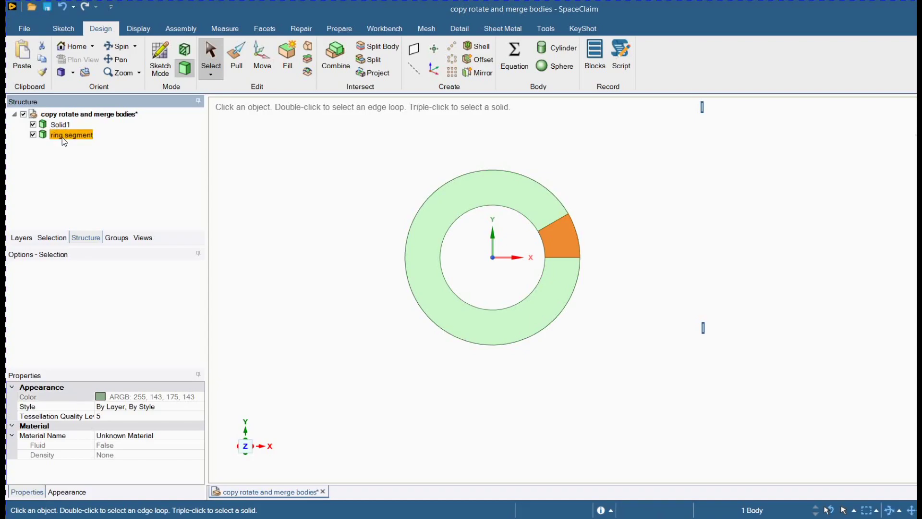
Step: Rename the large merged body "ring"
{"action": "left_click", "coordinate": [62, 126]}
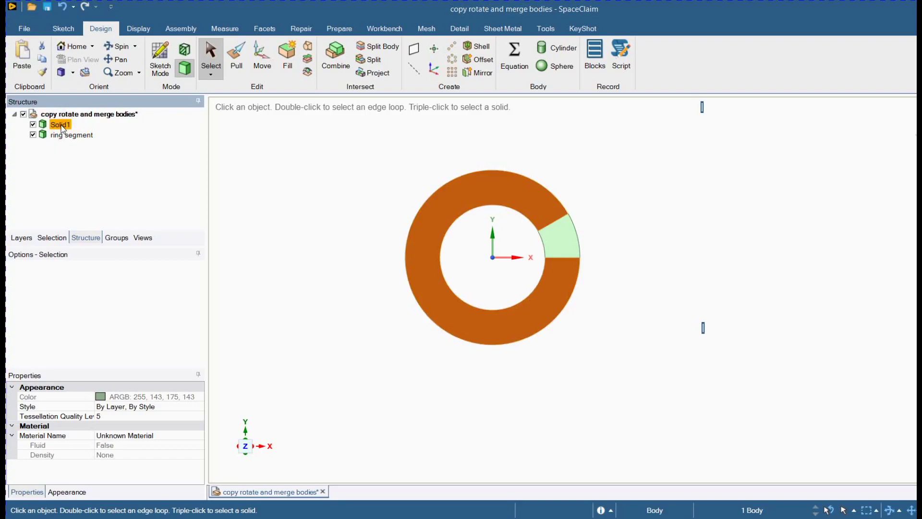
{"action": "left_click", "coordinate": [61, 126]}
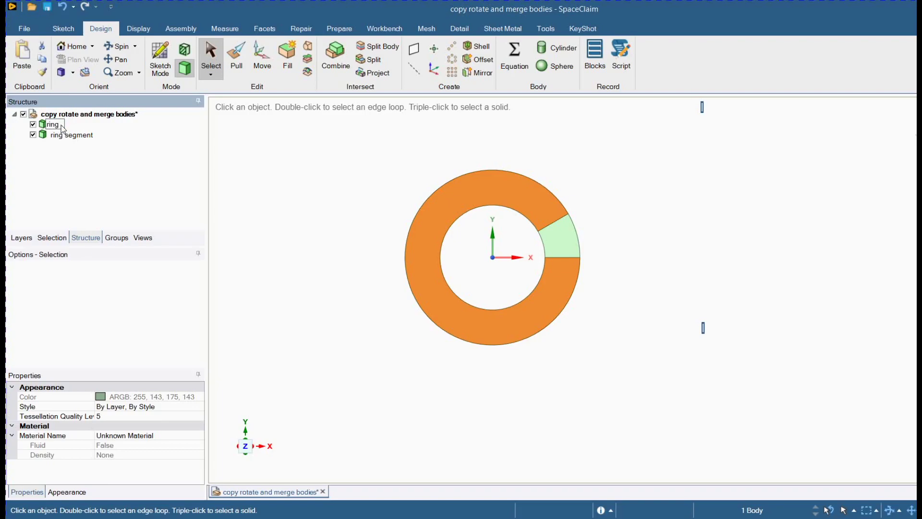
{"action": "key", "text": "Return"}
{"action": "left_click", "coordinate": [282, 198]}
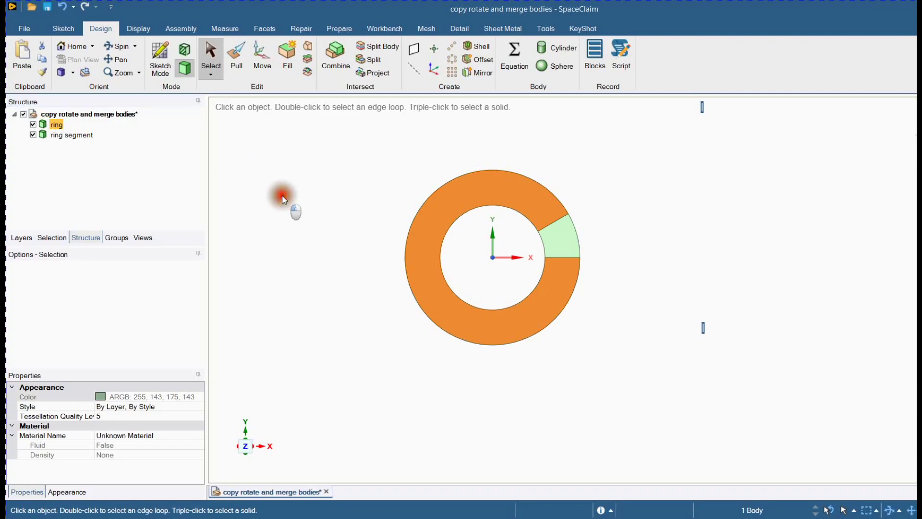
Step: Suppress the "ring" body for physics and hide it from the model view
{"action": "middle_click_drag", "start_coordinate": [330, 242], "coordinate": [320, 237], "text": "ctrl"}
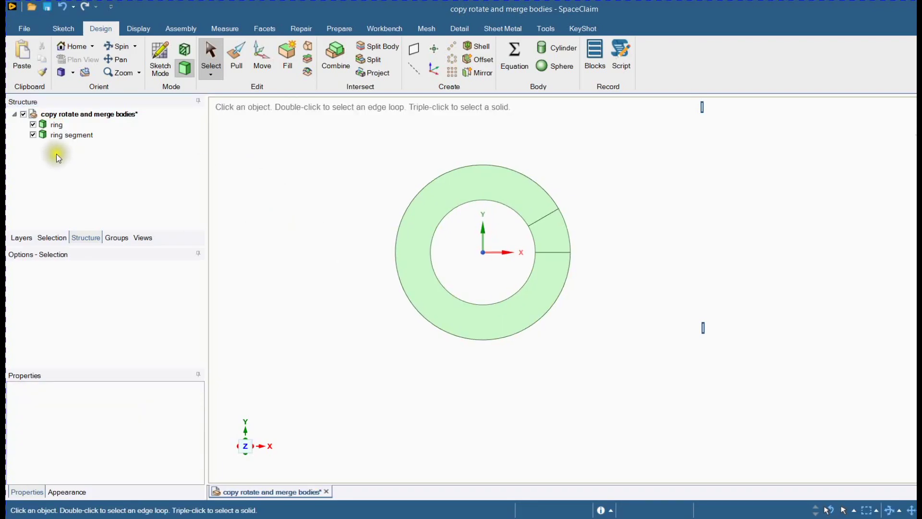
{"action": "left_click", "coordinate": [55, 125]}
{"action": "right_click", "coordinate": [55, 125]}
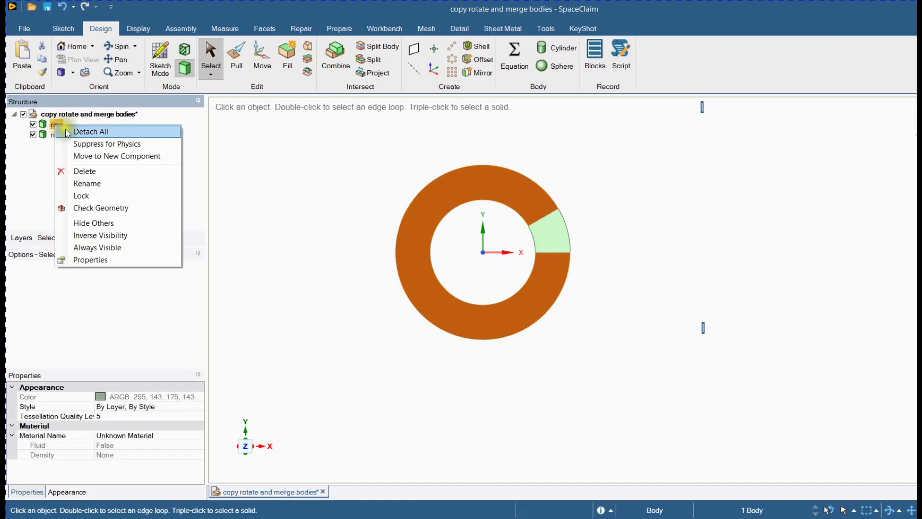
{"action": "left_click", "coordinate": [62, 144]}
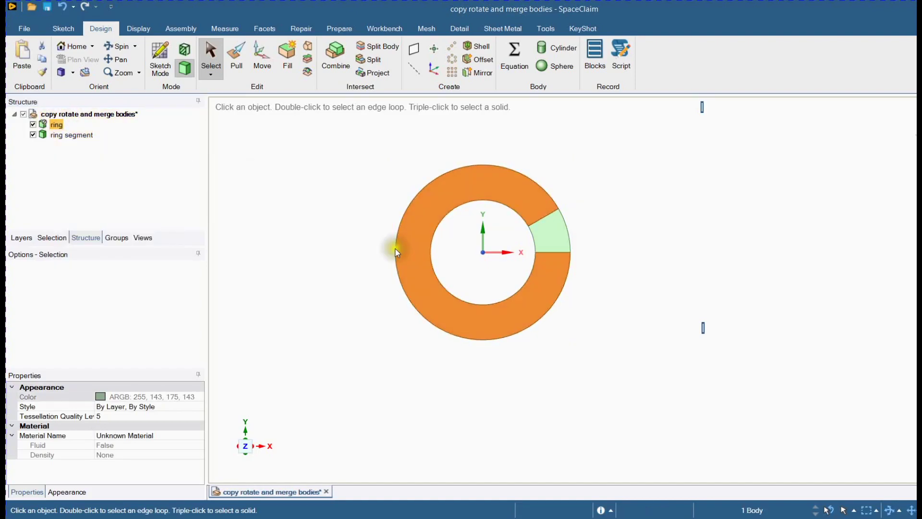
{"action": "left_click", "coordinate": [354, 238]}
{"action": "middle_click_drag", "start_coordinate": [360, 207], "coordinate": [365, 230], "text": "ctrl"}
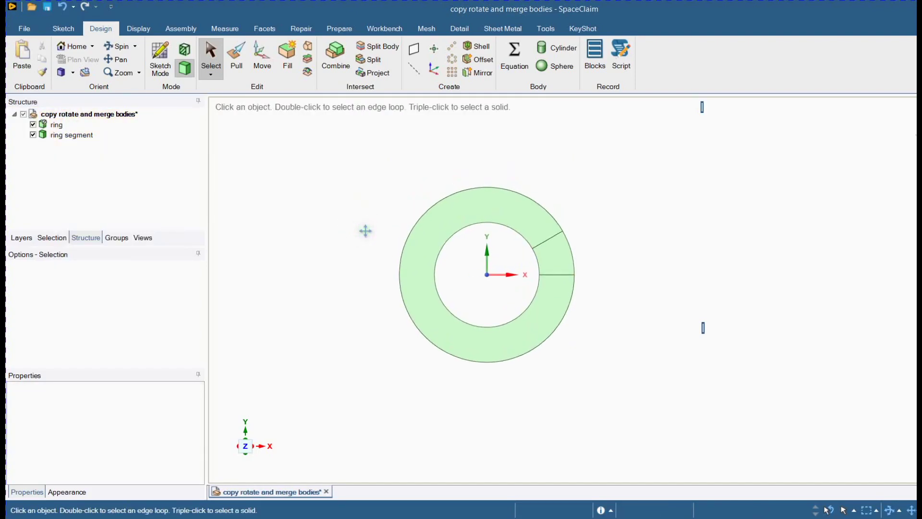
{"action": "left_click", "coordinate": [33, 124]}
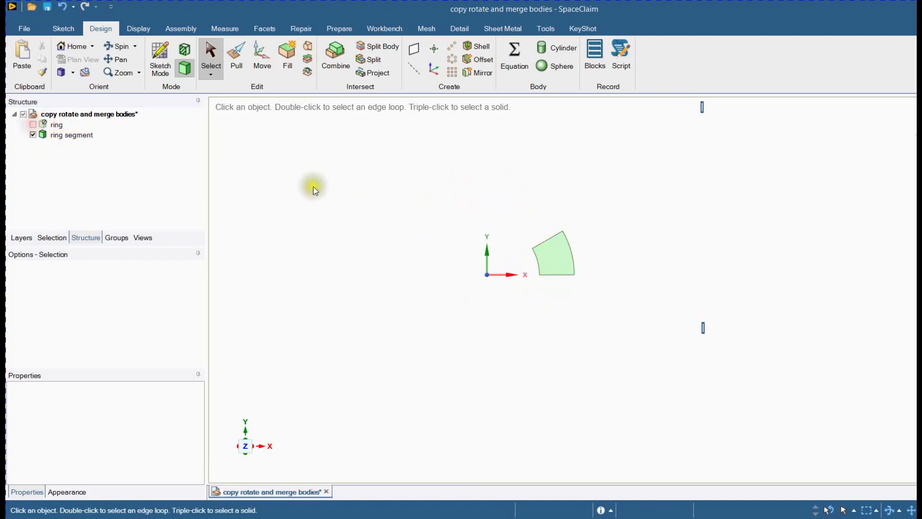
{"action": "middle_click_drag", "start_coordinate": [329, 185], "coordinate": [319, 212], "text": "ctrl"}
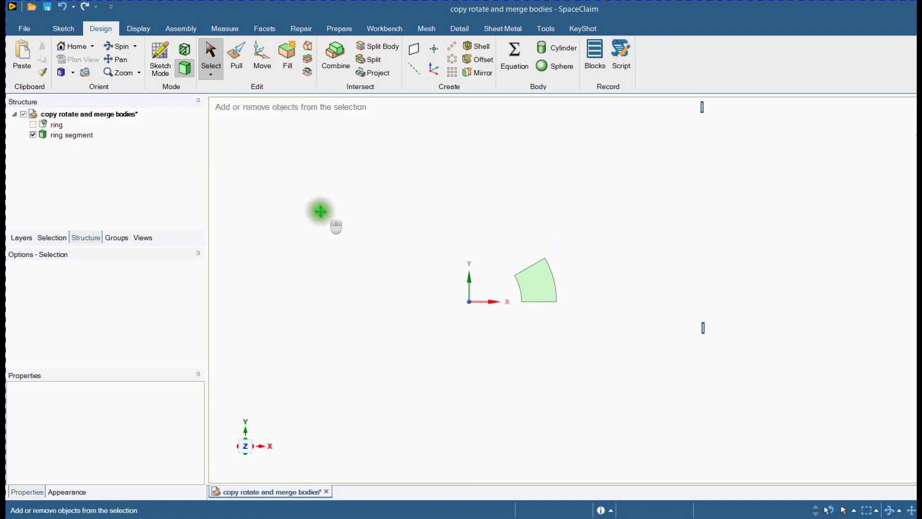
Step: Set the mesh physics type to Structural and start adding bodies to the mesh
{"action": "left_click", "coordinate": [425, 28]}
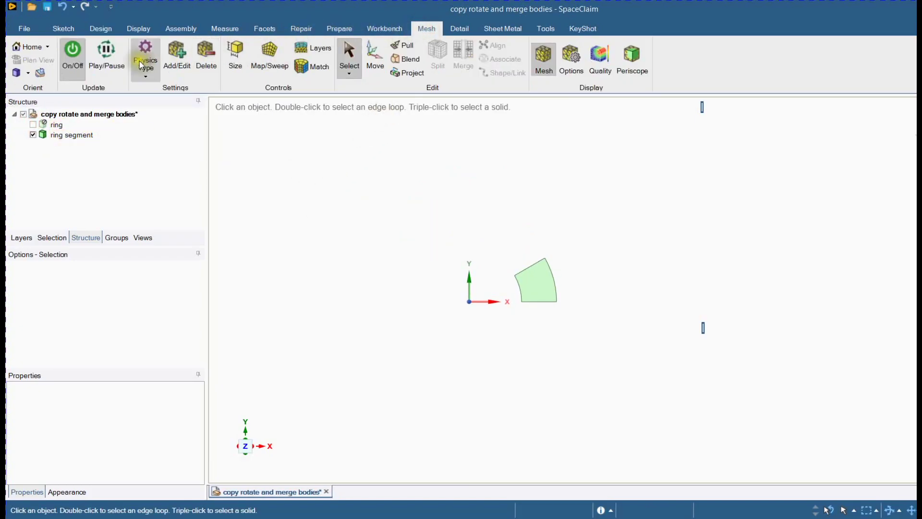
{"action": "left_click", "coordinate": [178, 58]}
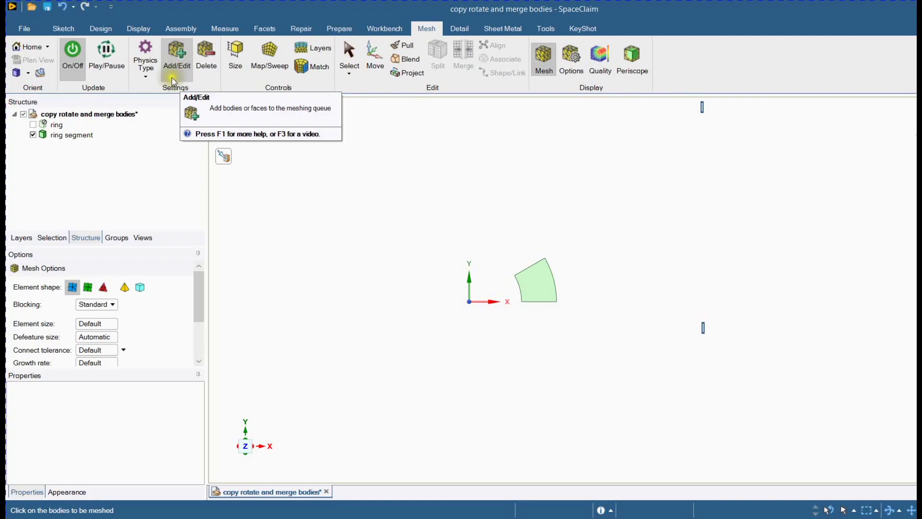
{"action": "left_click", "coordinate": [145, 70]}
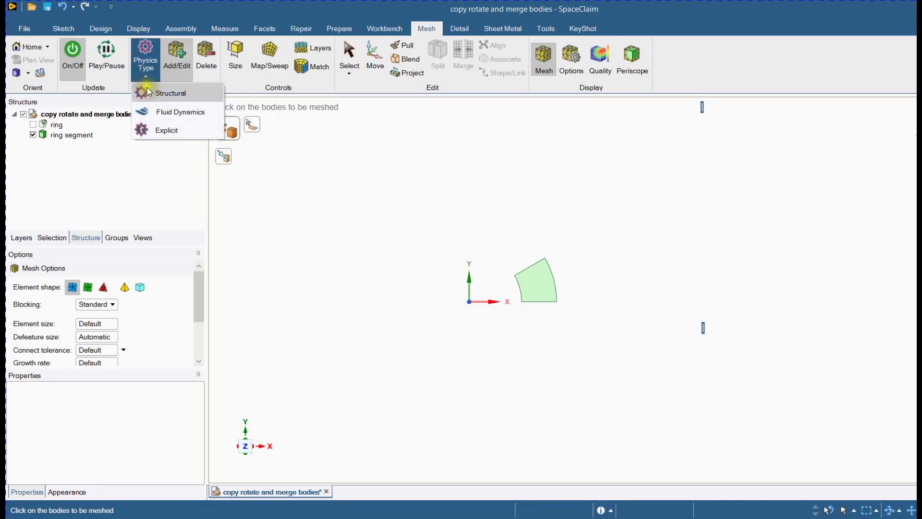
{"action": "left_click", "coordinate": [148, 94]}
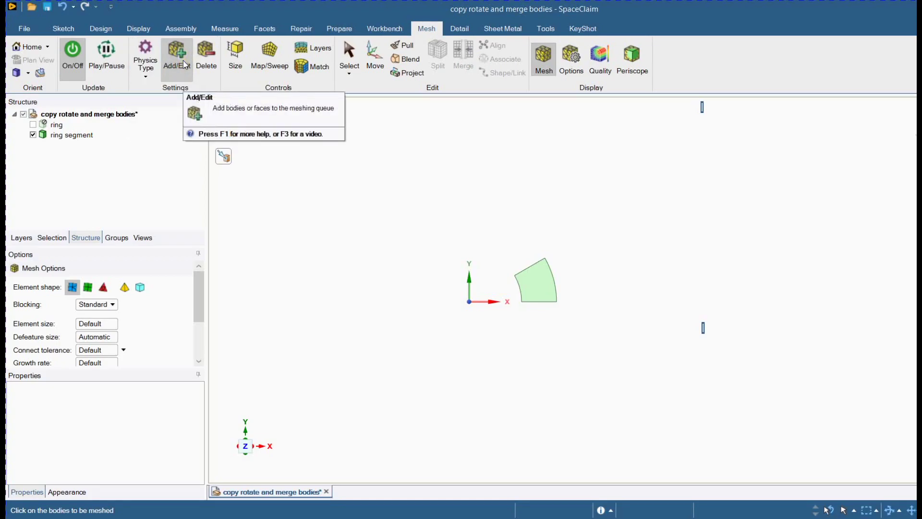
Step: Mesh the ring segment body with hexahedral elements, keeping standard blocking and the default element size
{"action": "left_click", "coordinate": [508, 303]}
{"action": "middle_click_drag", "start_coordinate": [485, 336], "coordinate": [468, 273]}
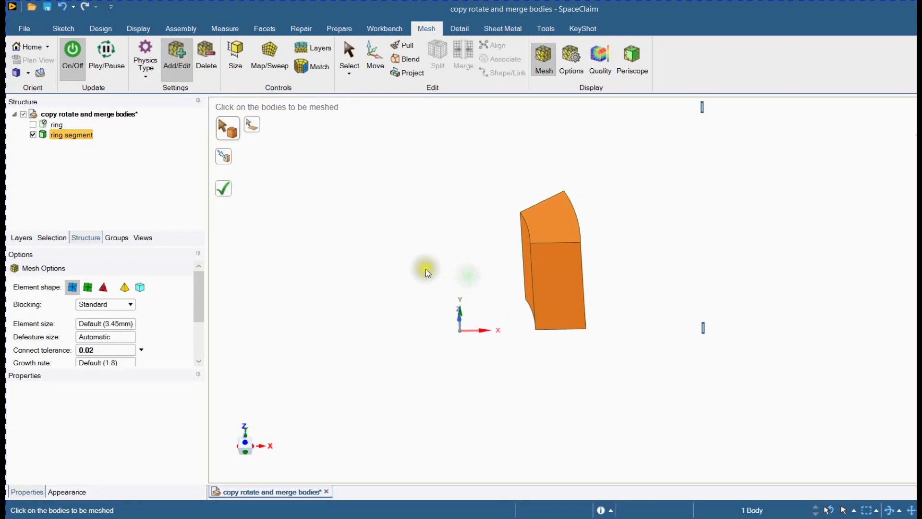
{"action": "left_click", "coordinate": [140, 287]}
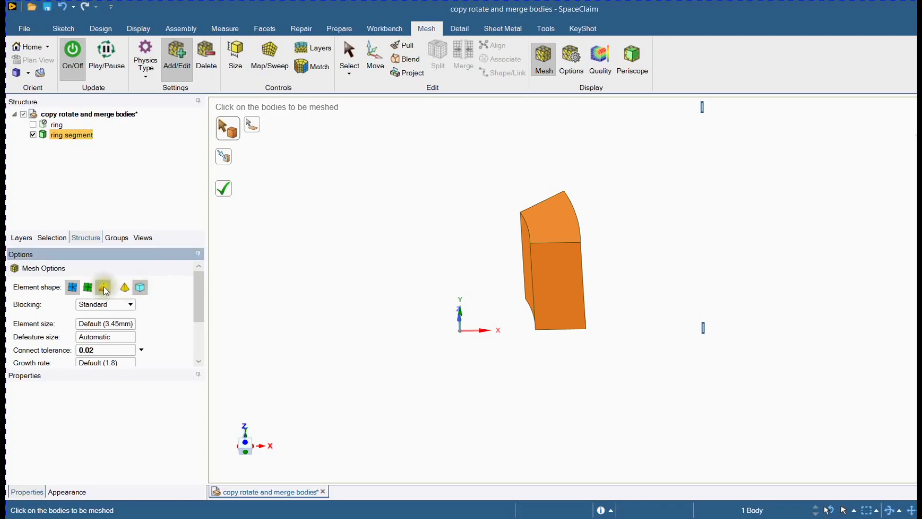
{"action": "left_click", "coordinate": [88, 287]}
{"action": "left_click", "coordinate": [223, 188]}
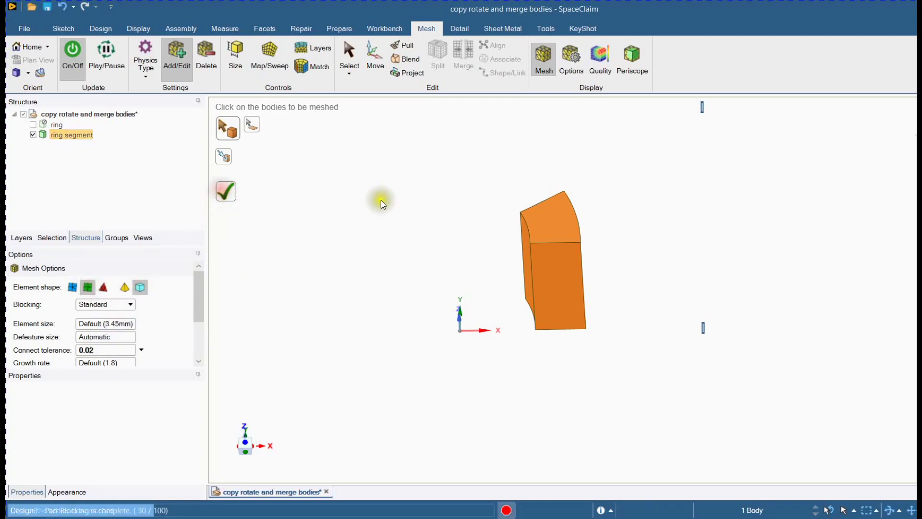
{"action": "left_click", "coordinate": [422, 200]}
{"action": "middle_click_drag", "start_coordinate": [422, 200], "coordinate": [460, 254]}
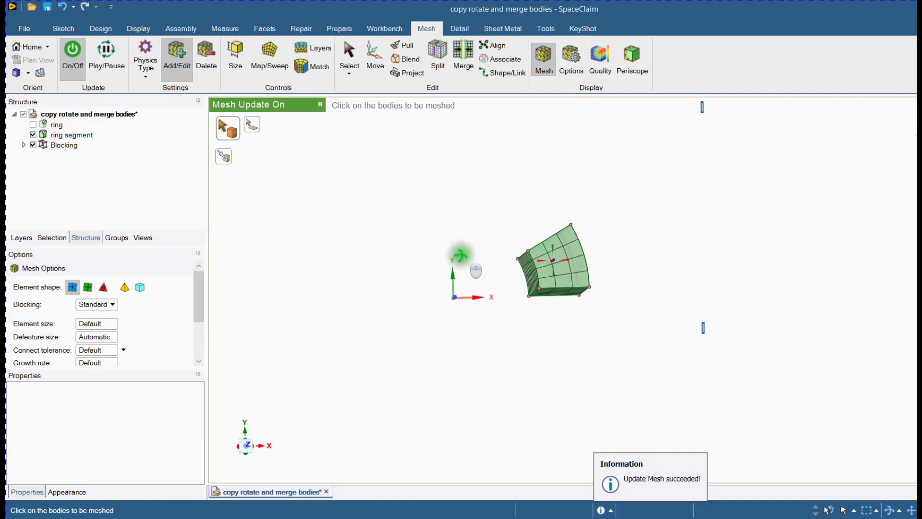
{"action": "middle_click_drag", "start_coordinate": [409, 230], "coordinate": [385, 238]}
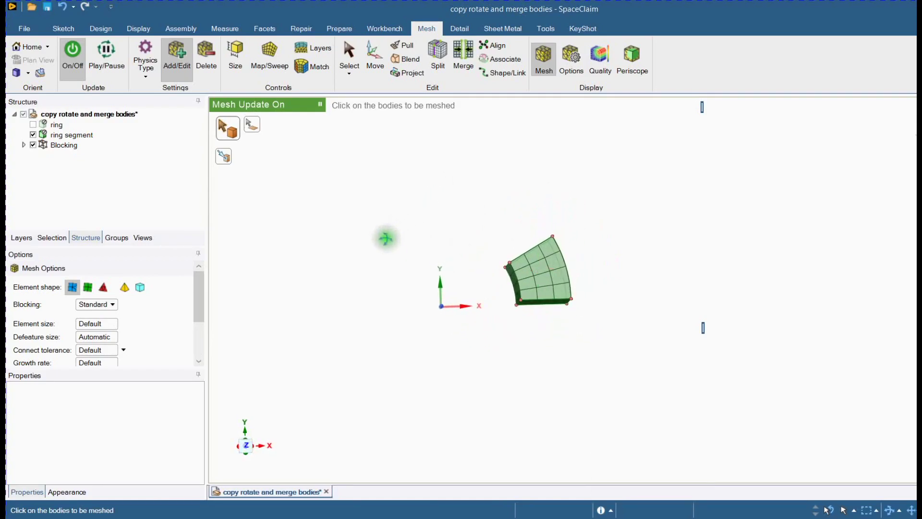
Step: Duplicate the meshed ring segment body in place, together with its blocking
{"action": "left_click", "coordinate": [64, 137]}
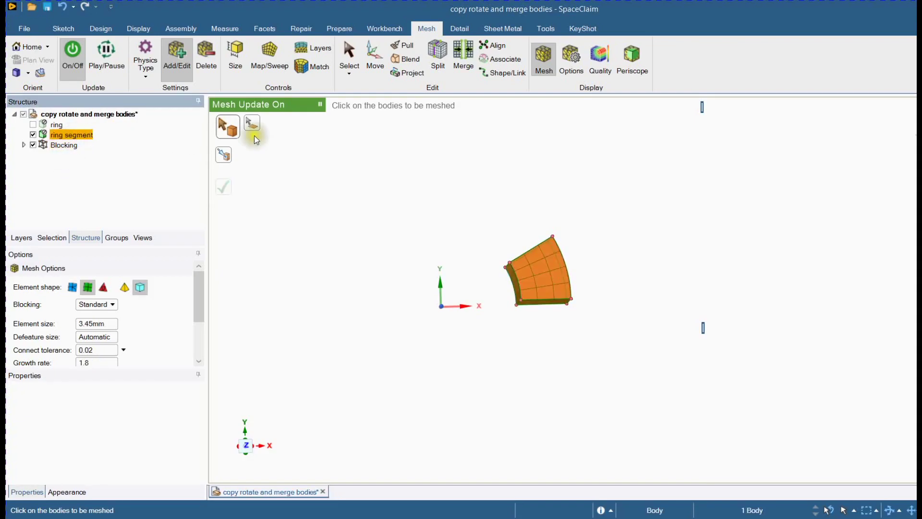
{"action": "left_click", "coordinate": [374, 56]}
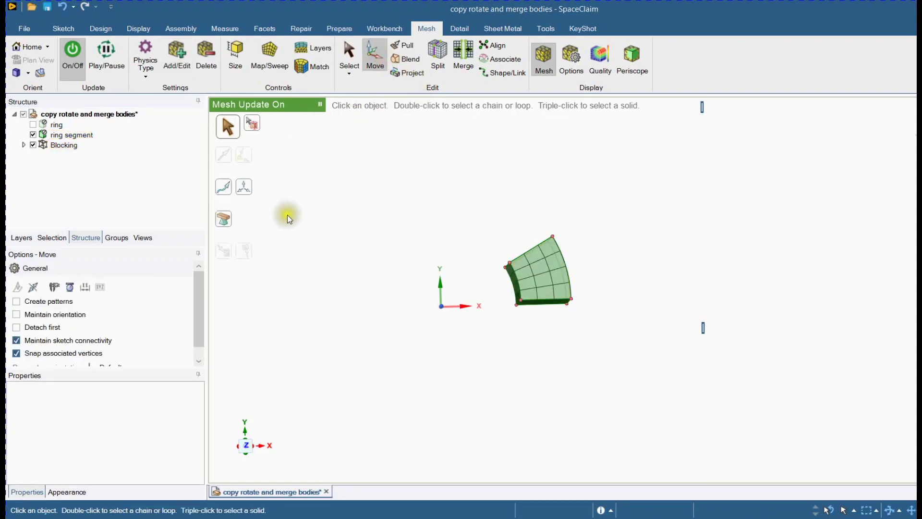
{"action": "left_click", "coordinate": [64, 137]}
{"action": "left_click", "coordinate": [264, 202]}
{"action": "key", "text": "ctrl+v"}
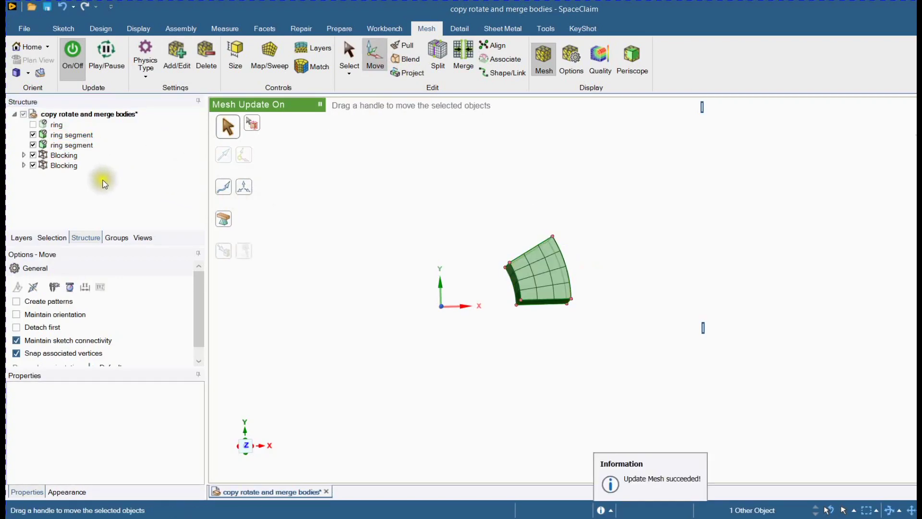
Step: Rotate the copied ring segment 30° about the Z axis through the origin, anchoring the move handle at the origin
{"action": "left_click", "coordinate": [67, 145]}
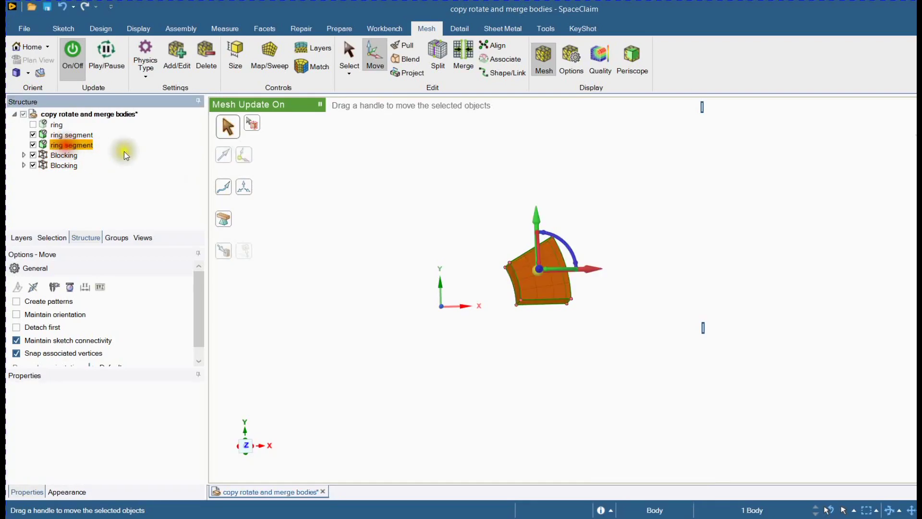
{"action": "left_click", "coordinate": [244, 154]}
{"action": "middle_click_drag", "start_coordinate": [405, 310], "coordinate": [404, 257]}
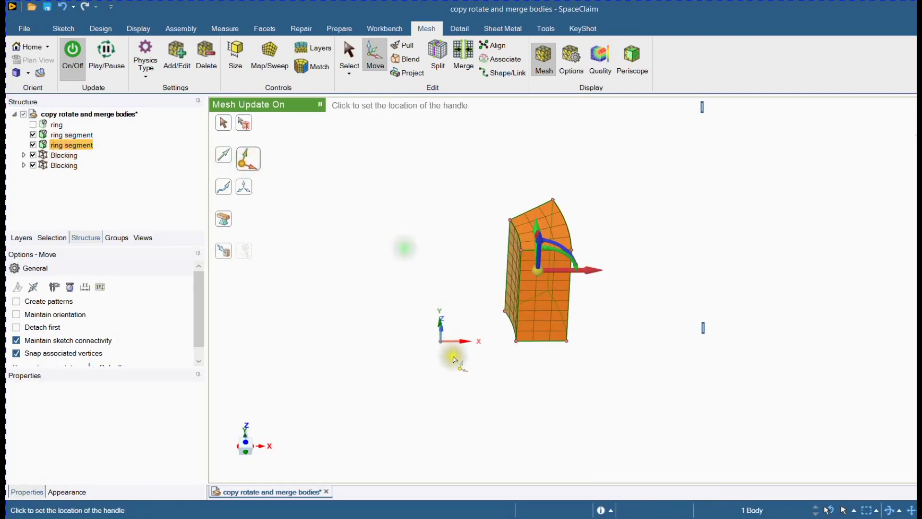
{"action": "left_click", "coordinate": [440, 333]}
{"action": "middle_click_drag", "start_coordinate": [439, 332], "coordinate": [413, 365]}
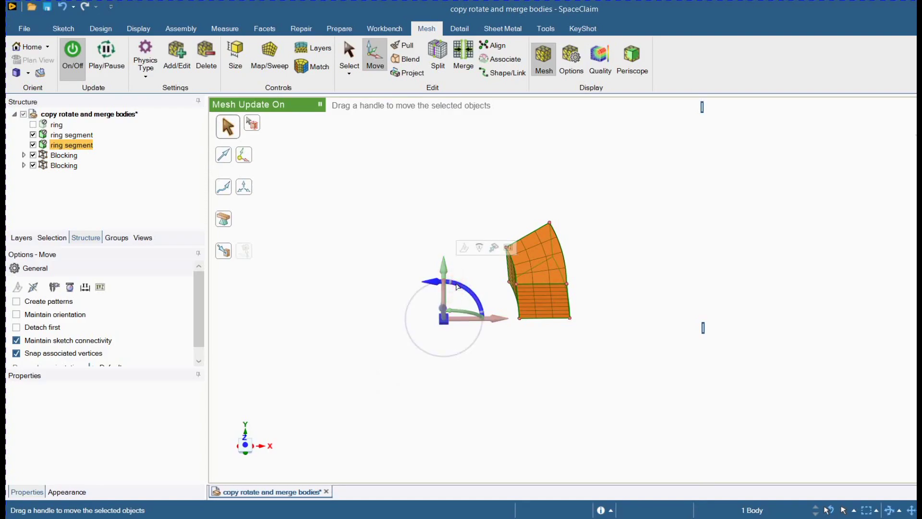
{"action": "left_click_drag", "start_coordinate": [457, 287], "coordinate": [475, 355], "text": "ctrl"}
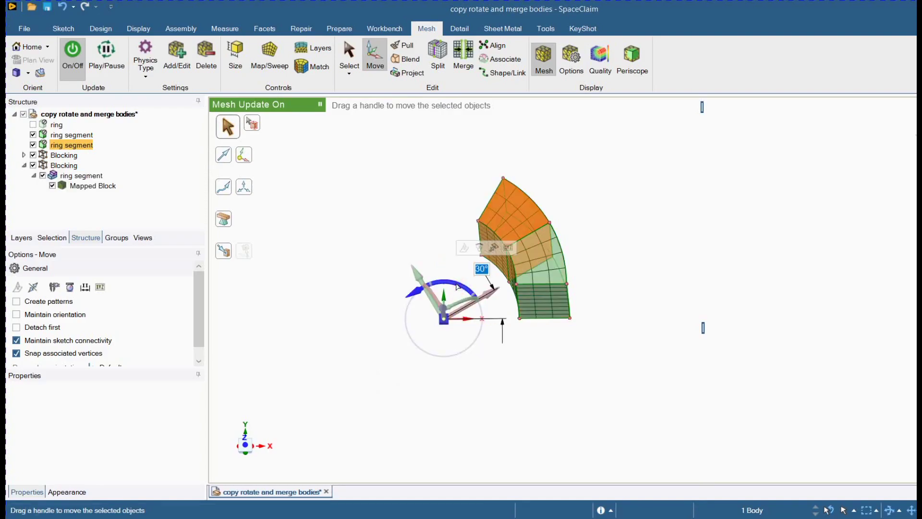
{"action": "left_click", "coordinate": [245, 449]}
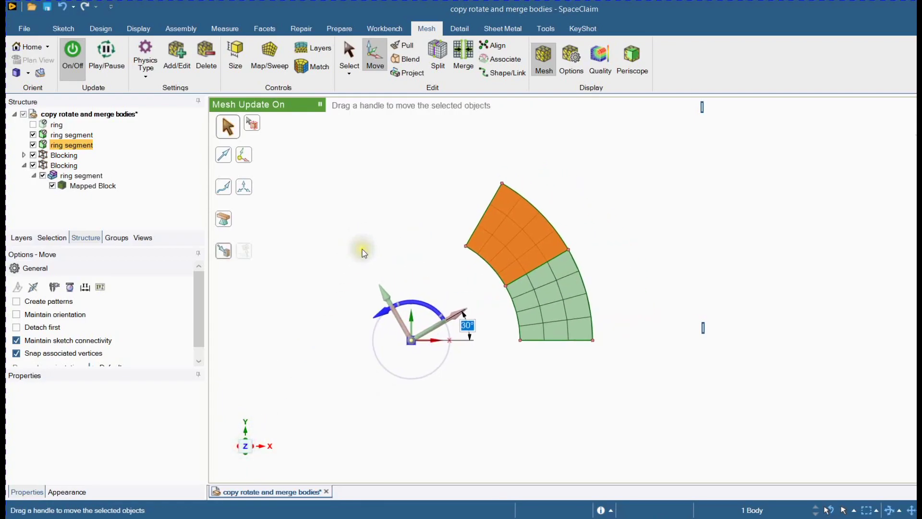
{"action": "left_click", "coordinate": [363, 245]}
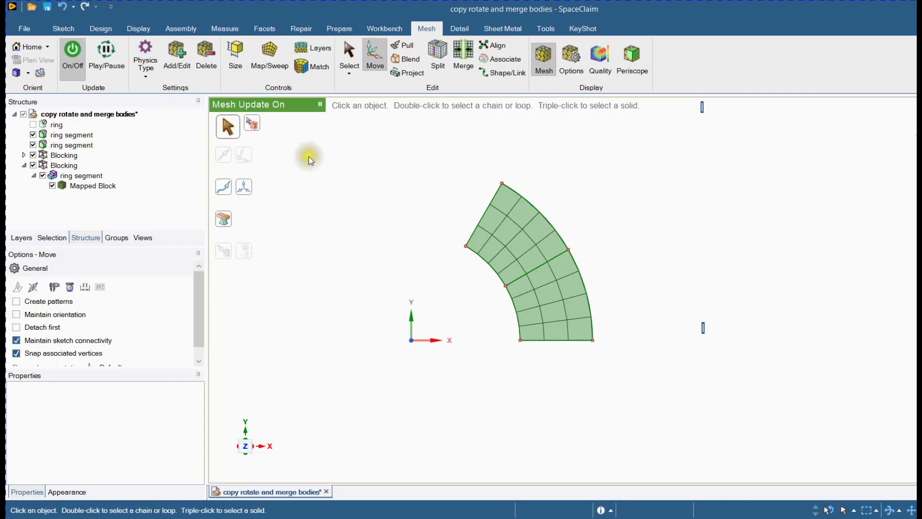
Step: Set the rotated segment's radial edge at the joint between the two segments to 4 mesh divisions
{"action": "left_click", "coordinate": [235, 55]}
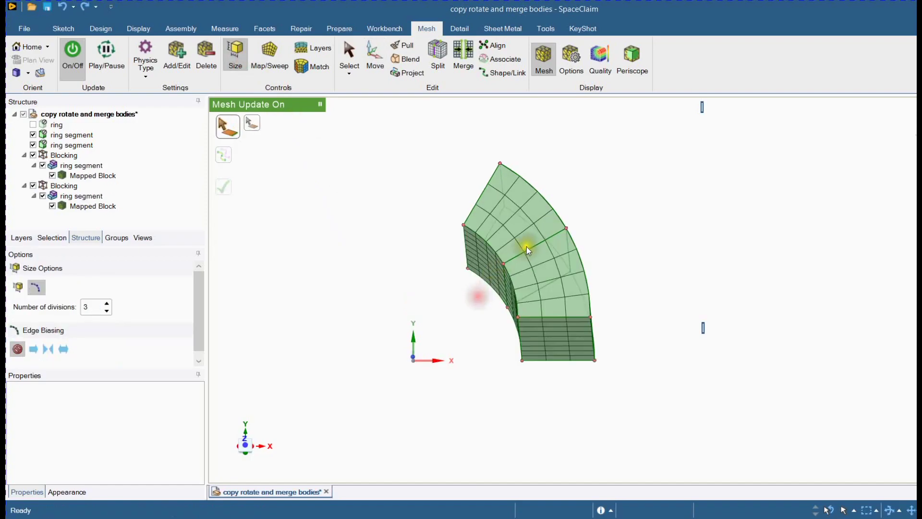
{"action": "left_click", "coordinate": [537, 246]}
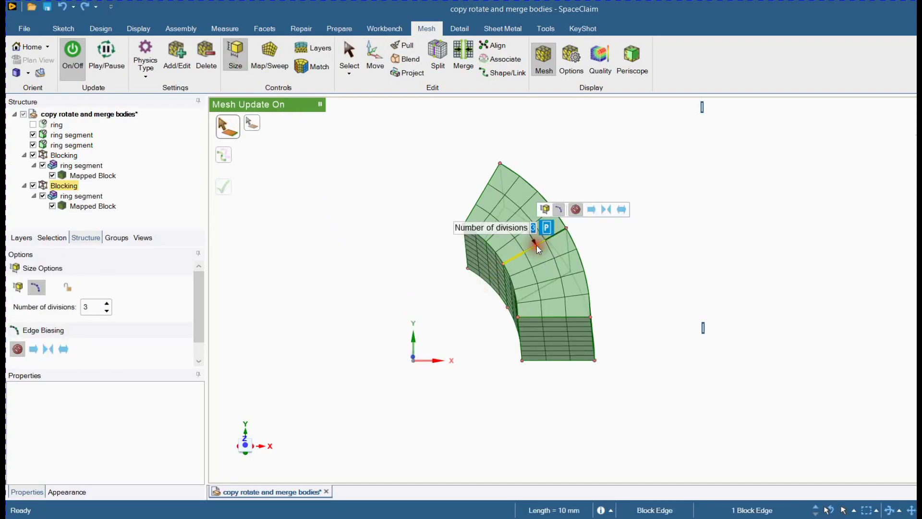
{"action": "type", "text": "4"}
{"action": "key", "text": "Return"}
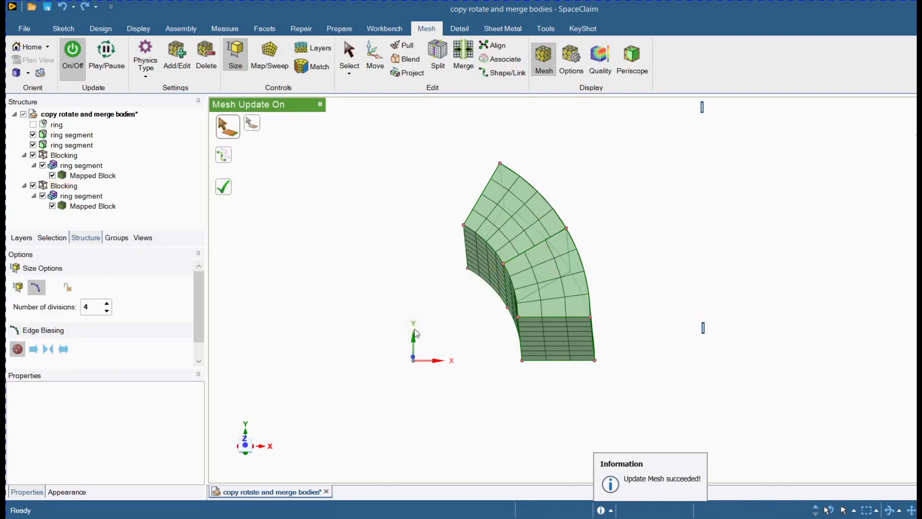
{"action": "mouse_move", "coordinate": [411, 311]}
{"action": "middle_mouse_down"}
{"action": "mouse_move", "coordinate": [407, 288]}
{"action": "mouse_move", "coordinate": [426, 300]}
{"action": "mouse_move", "coordinate": [365, 323]}
{"action": "mouse_move", "coordinate": [363, 310]}
{"action": "middle_mouse_up"}
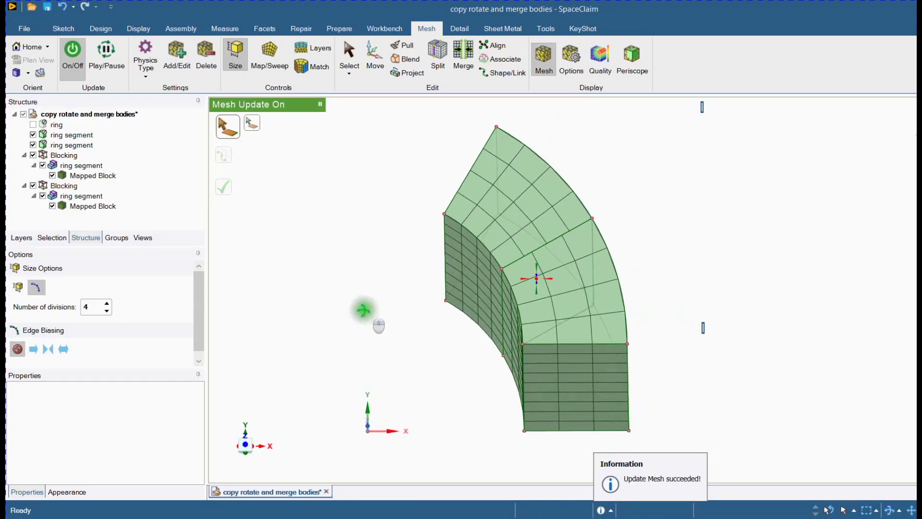
{"action": "scroll", "coordinate": [364, 307], "scroll_direction": "down", "scroll_amount": 2}
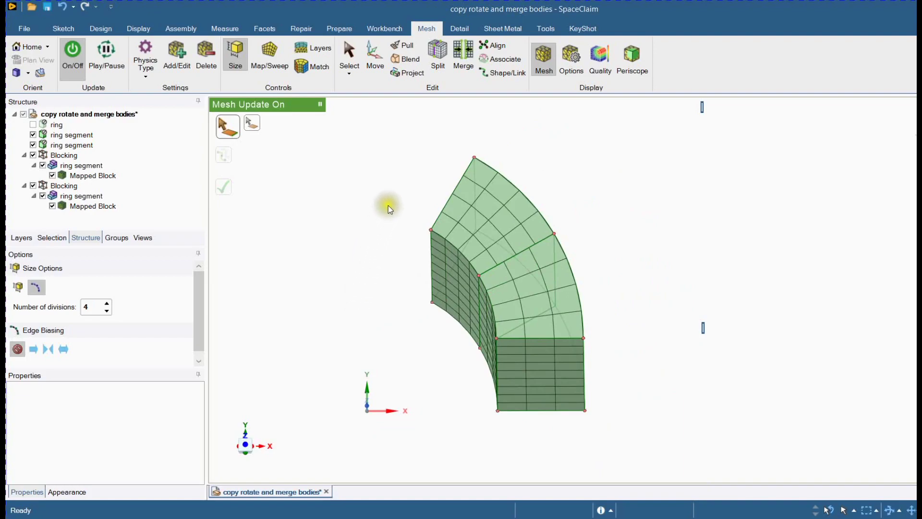
Step: Merge the blockings of the two ring segments by selecting both mapped blocks
{"action": "left_click", "coordinate": [463, 61]}
{"action": "scroll", "coordinate": [475, 144], "scroll_direction": "down", "scroll_amount": 3}
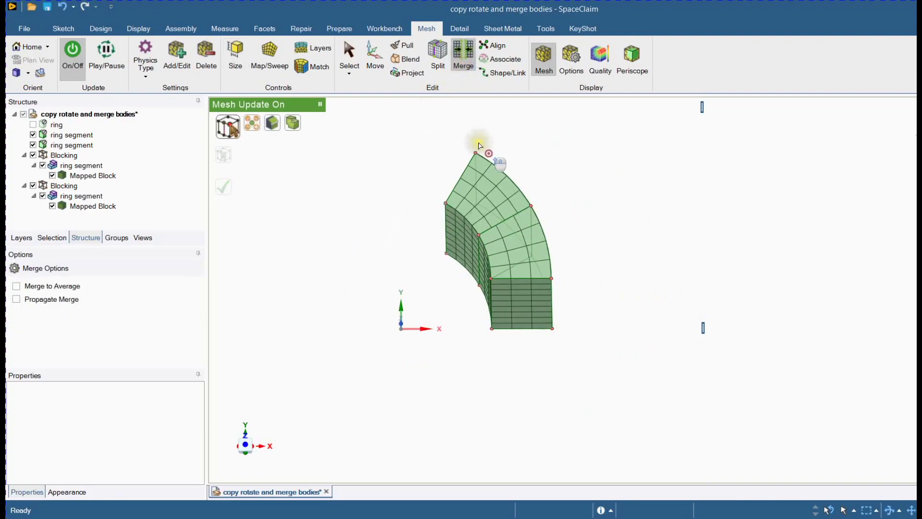
{"action": "left_click", "coordinate": [295, 125]}
{"action": "left_click_drag", "start_coordinate": [398, 135], "coordinate": [580, 347]}
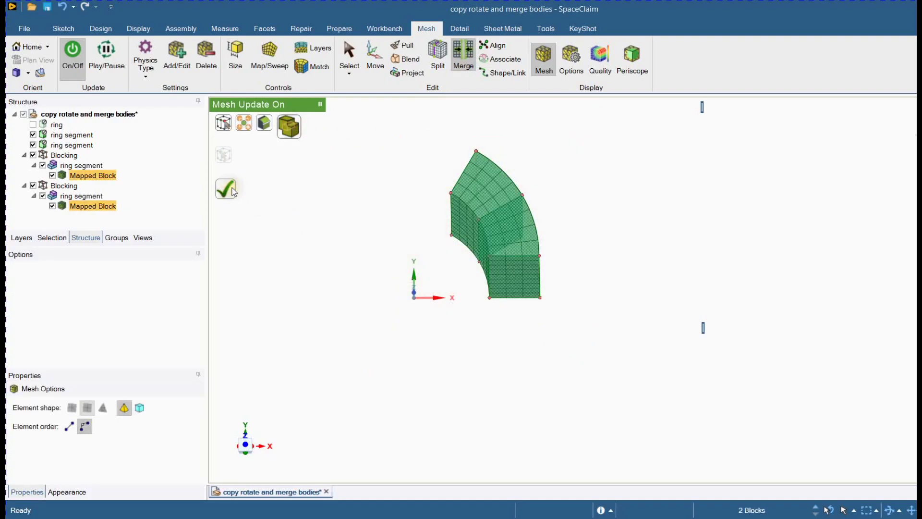
{"action": "left_click", "coordinate": [229, 190]}
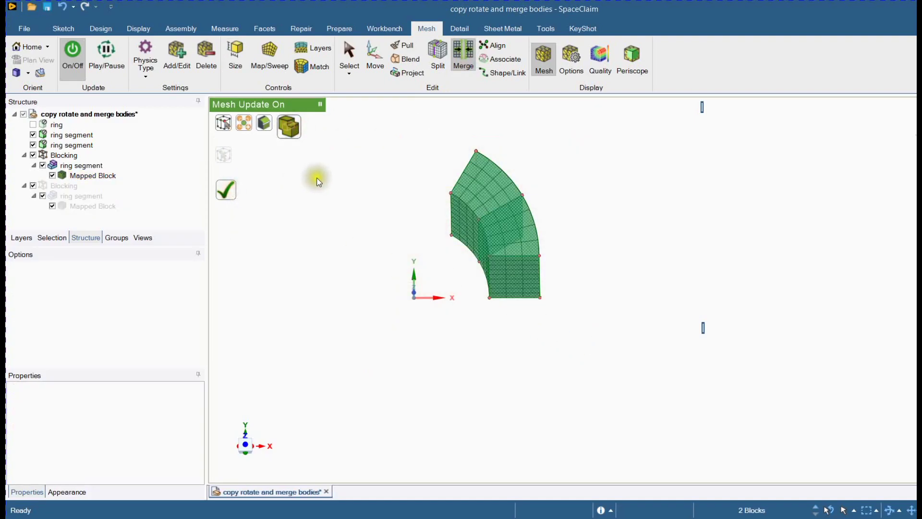
{"action": "scroll", "coordinate": [431, 175], "scroll_direction": "down", "scroll_amount": 2}
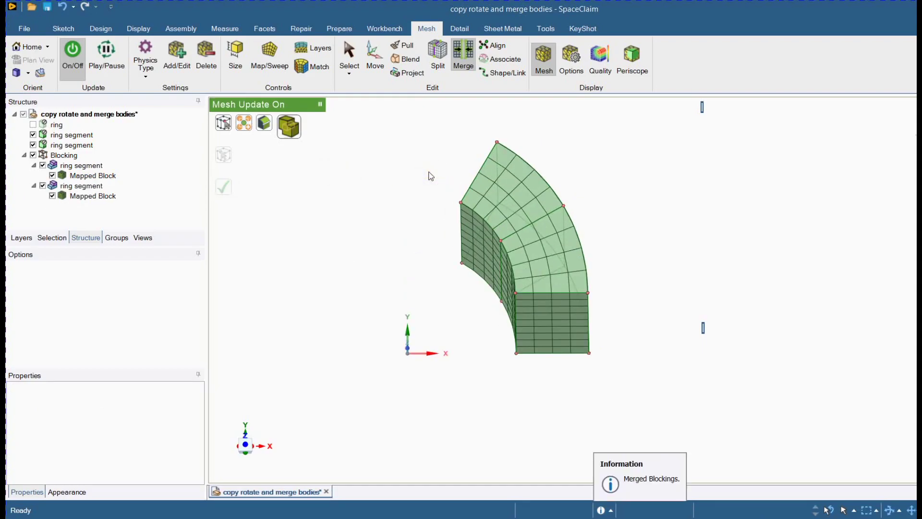
Step: Set the free radial edge of the merged blocks to 3 divisions, and return it to 4 divisions
{"action": "left_click", "coordinate": [236, 54]}
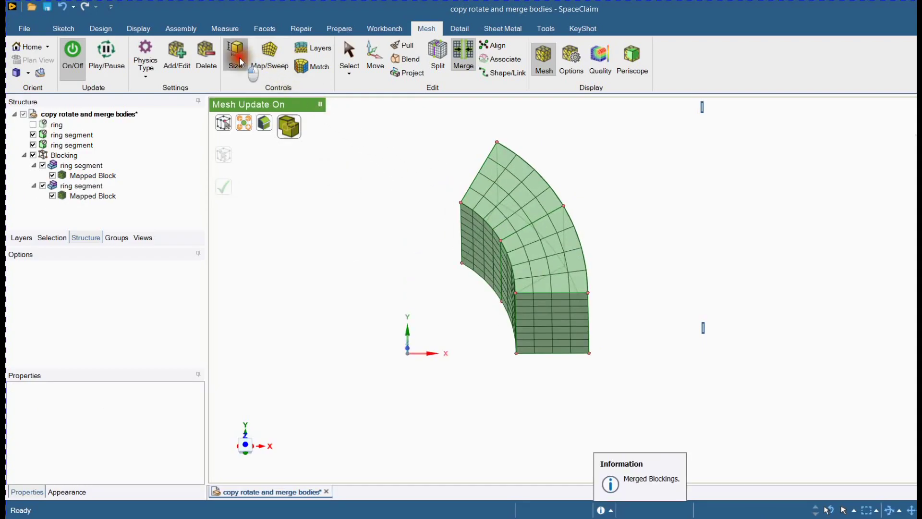
{"action": "left_click", "coordinate": [476, 181]}
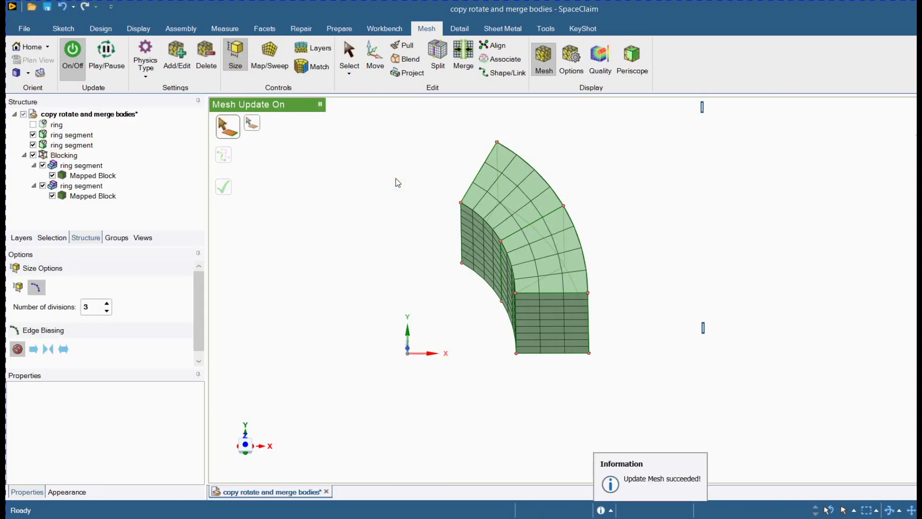
{"action": "left_click", "coordinate": [479, 170]}
{"action": "type", "text": "4"}
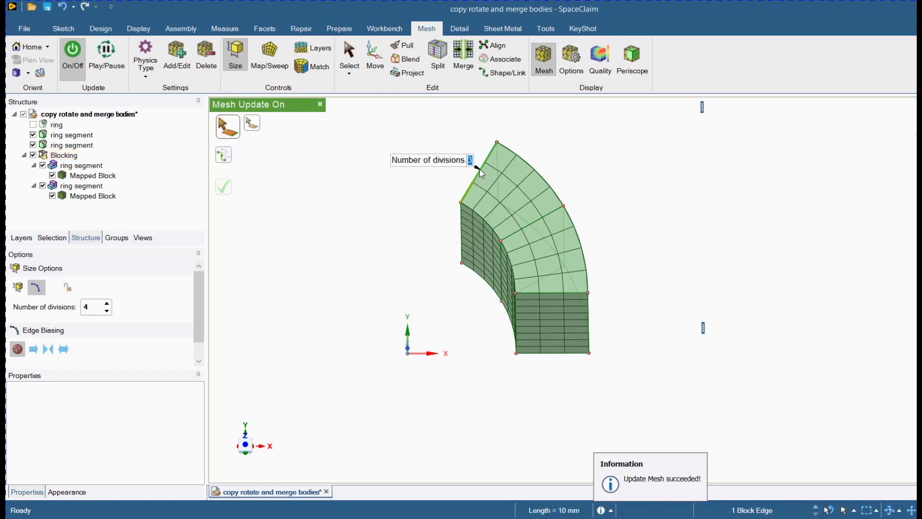
Step: Set the outer height edge of the merged blocks to 10 mesh divisions
{"action": "middle_click_drag", "start_coordinate": [480, 172], "coordinate": [442, 201]}
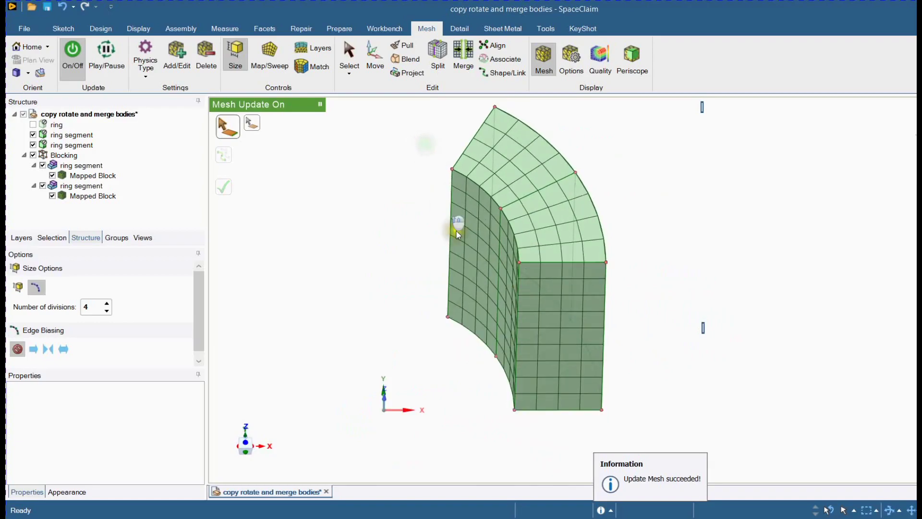
{"action": "left_click", "coordinate": [604, 315]}
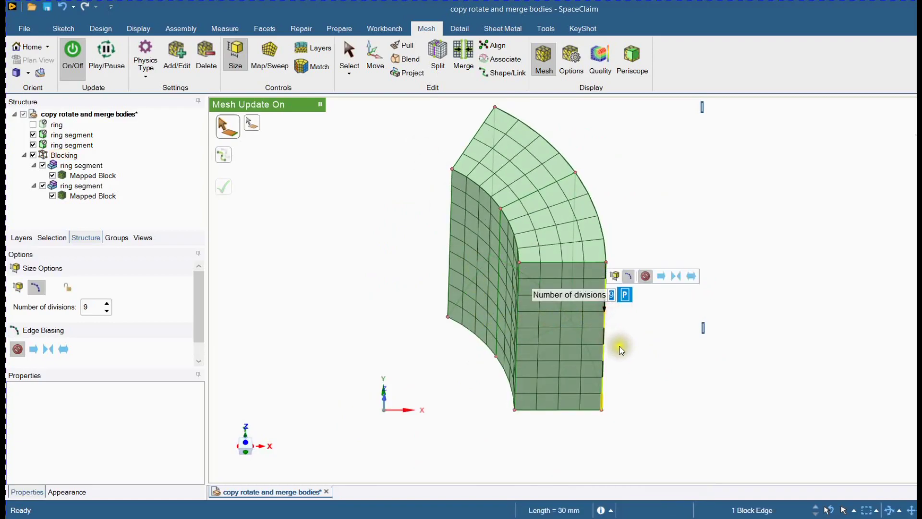
{"action": "type", "text": "10"}
{"action": "key", "text": "Return"}
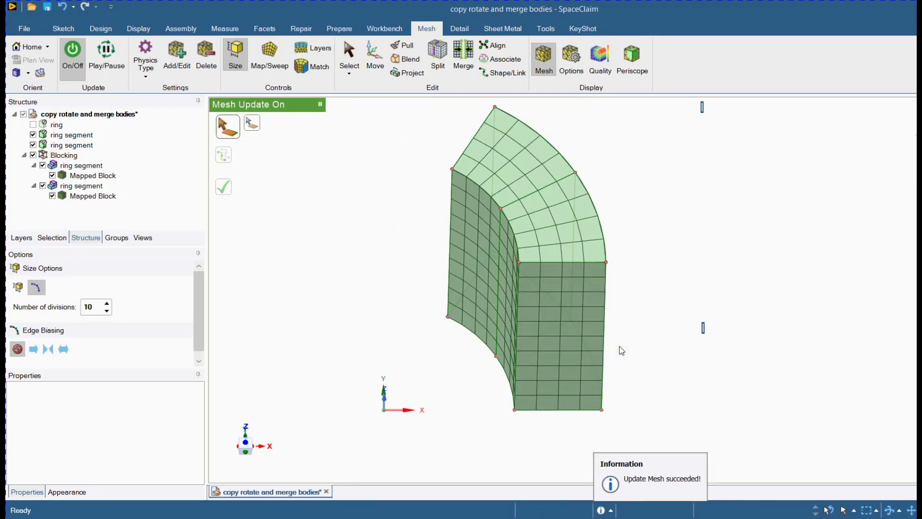
Step: Show the mesh quality plot and mesh display options for the merged blocks, using Aspect Ratio as the quality metric
{"action": "middle_click_drag", "start_coordinate": [618, 344], "coordinate": [238, 211]}
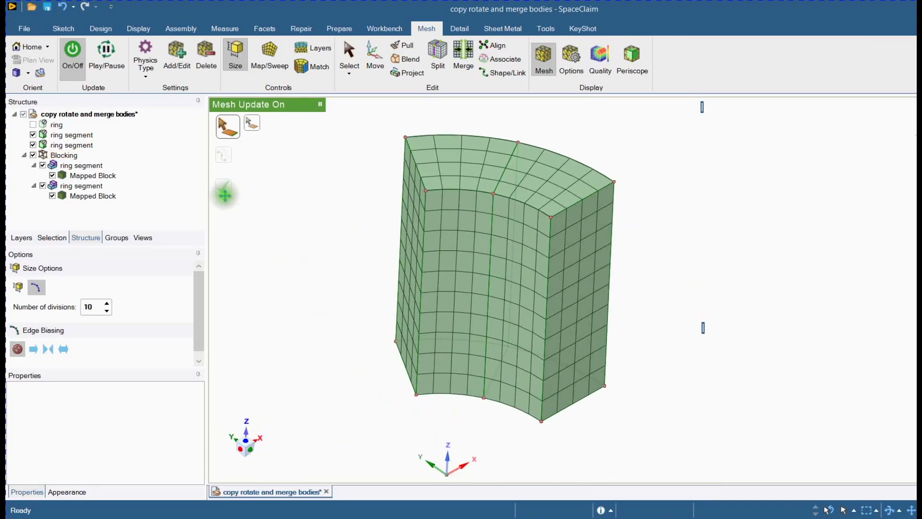
{"action": "left_click", "coordinate": [601, 60]}
{"action": "left_click", "coordinate": [570, 59]}
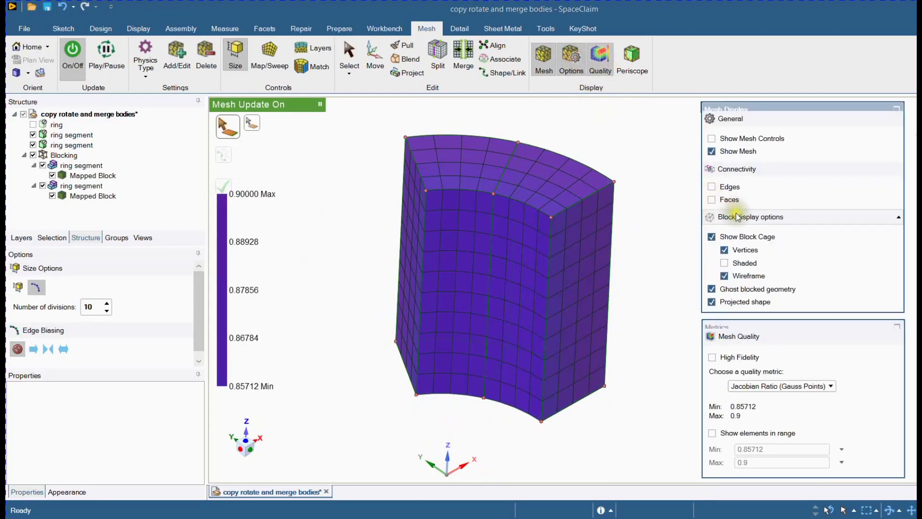
{"action": "left_click", "coordinate": [786, 389]}
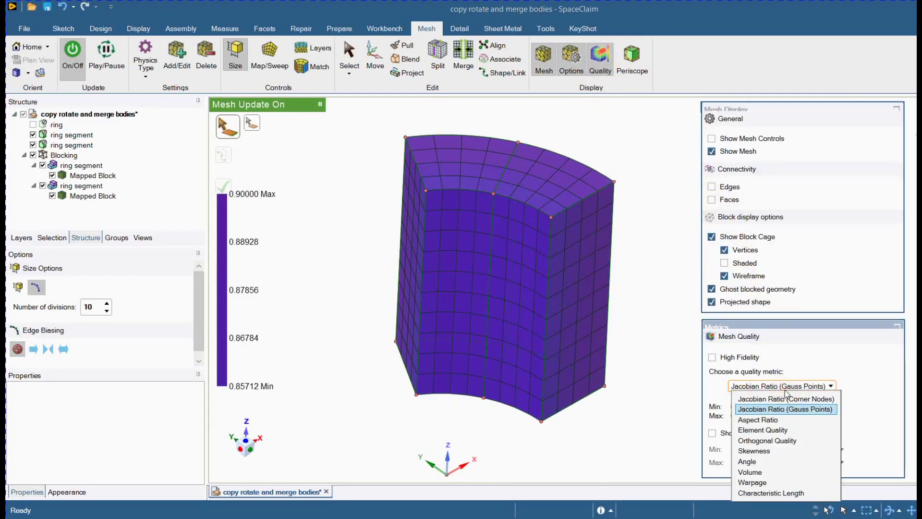
{"action": "left_click", "coordinate": [749, 420]}
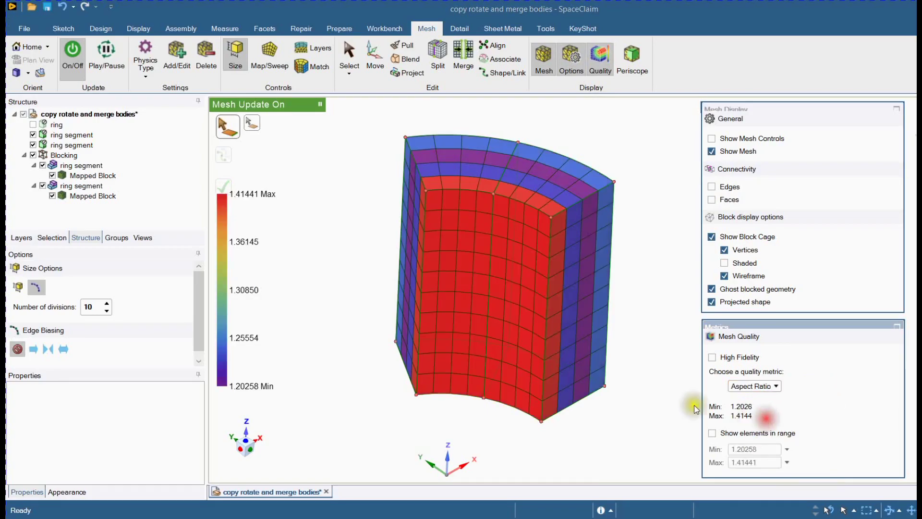
Step: Set the inner height edge at the free end of the merged blocks to 15 mesh divisions
{"action": "middle_click_drag", "start_coordinate": [355, 374], "coordinate": [393, 345]}
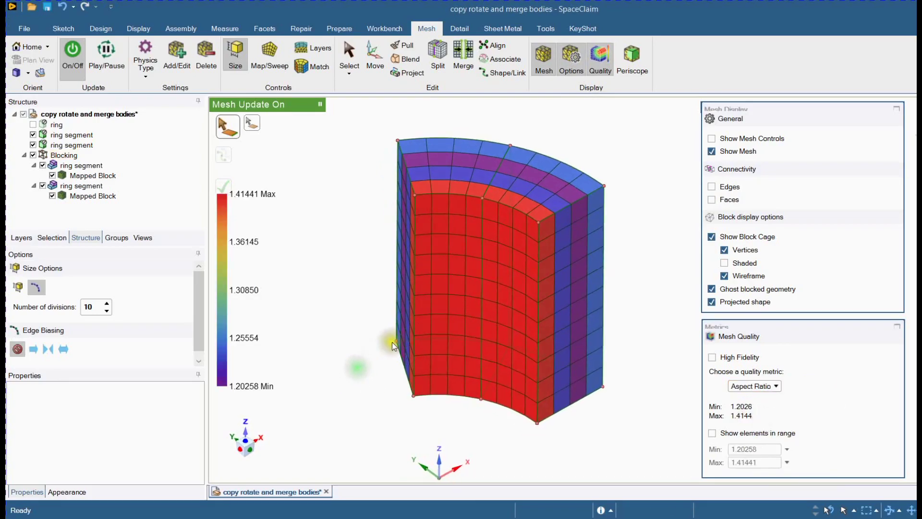
{"action": "left_click", "coordinate": [416, 330]}
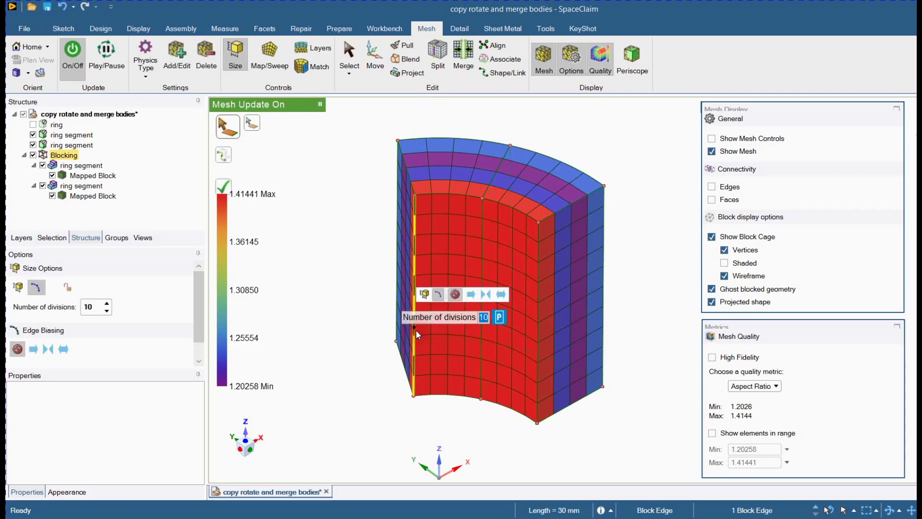
{"action": "type", "text": "15"}
{"action": "key", "text": "Return"}
{"action": "left_click", "coordinate": [295, 237]}
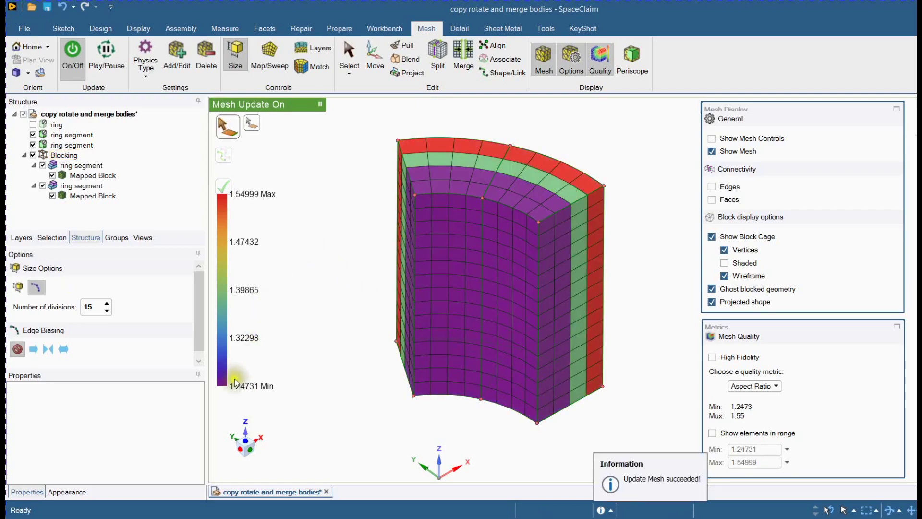
Step: Set the outer arc edges of both ring segments together to 6 mesh divisions each
{"action": "middle_click_drag", "start_coordinate": [324, 227], "coordinate": [319, 309]}
{"action": "left_click", "coordinate": [423, 212]}
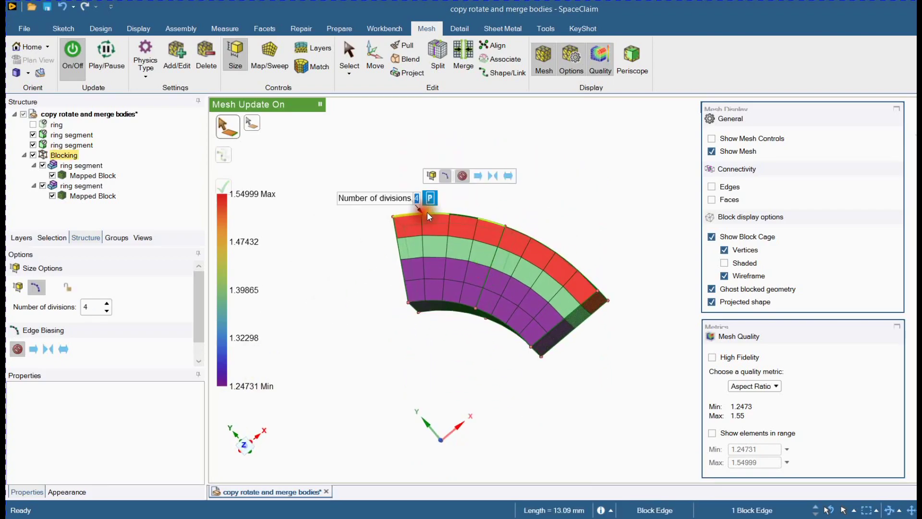
{"action": "left_click", "coordinate": [553, 250], "text": "ctrl"}
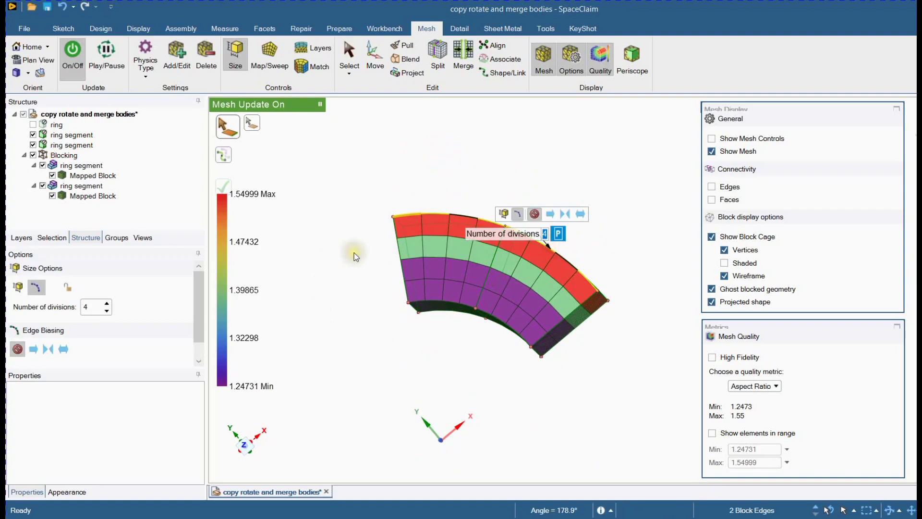
{"action": "type", "text": "6"}
{"action": "key", "text": "Return"}
Step: Set the radial edge at the free end of the merged blocks to 6 mesh divisions
{"action": "middle_click_drag", "start_coordinate": [323, 255], "coordinate": [372, 231]}
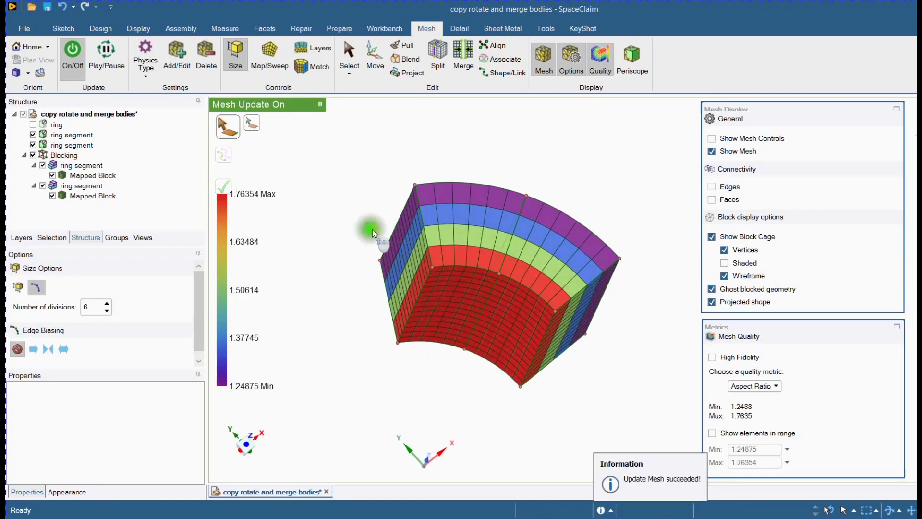
{"action": "left_click", "coordinate": [421, 223]}
{"action": "type", "text": "6"}
{"action": "key", "text": "Return"}
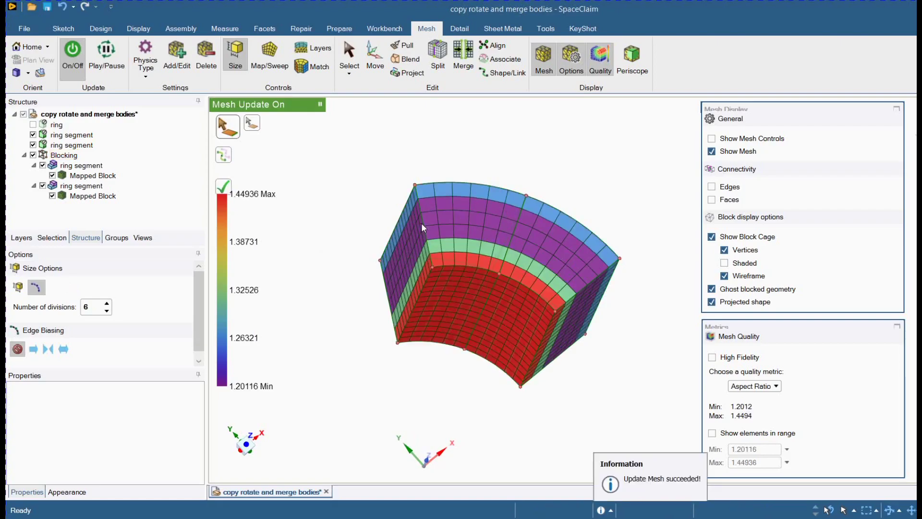